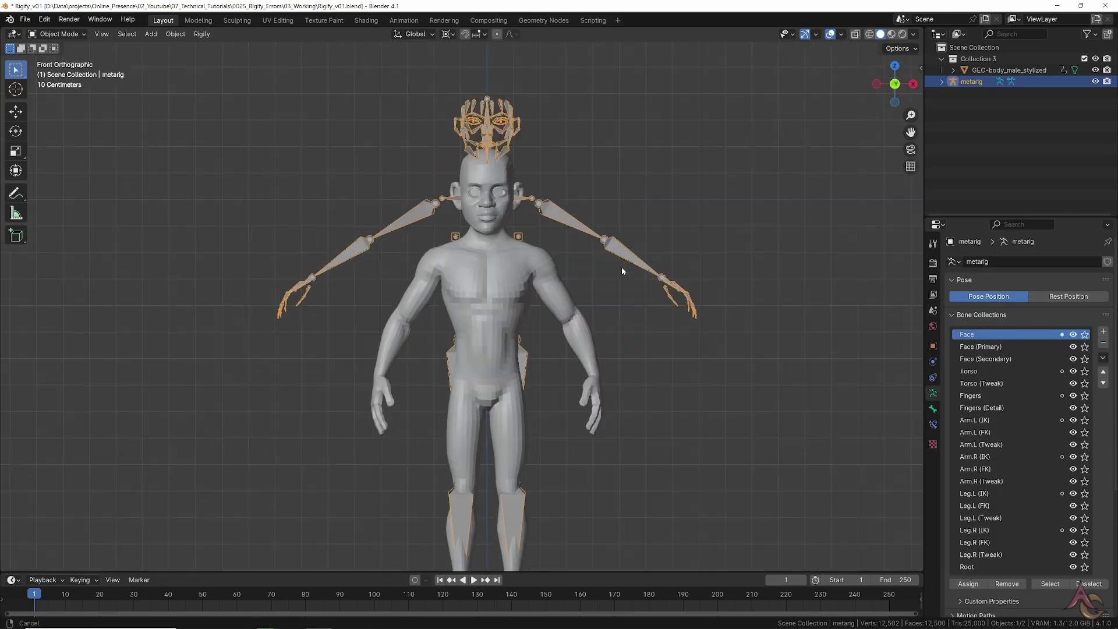
Scale the metarig down towards the body's height and set its bones to display in front of the mesh
{"action": "key", "text": "s"}
{"action": "left_click", "coordinate": [745, 167]}
{"action": "scroll", "coordinate": [745, 168], "scroll_direction": "up", "scroll_amount": 2}
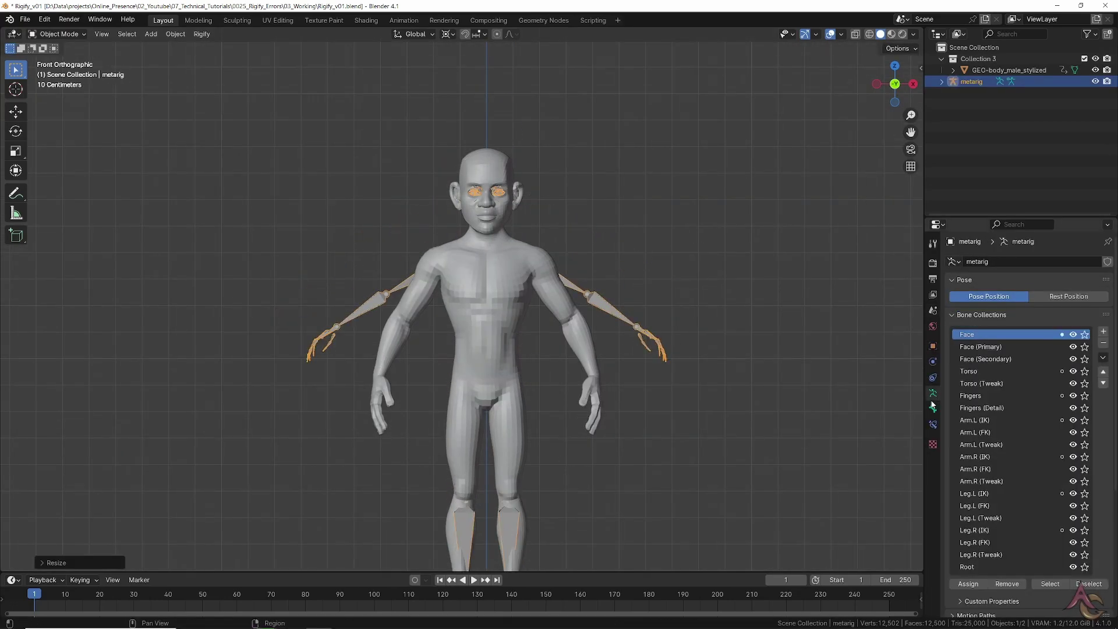
{"action": "scroll", "coordinate": [955, 425], "scroll_direction": "down", "scroll_amount": 8}
{"action": "left_click", "coordinate": [954, 444]}
{"action": "left_click", "coordinate": [1015, 511]}
Enter Edit Mode on the metarig, select the left thigh bone and enable X-axis mirroring
{"action": "key", "text": "Tab"}
{"action": "scroll", "coordinate": [558, 329], "scroll_direction": "up", "scroll_amount": 2}
{"action": "middle_click_drag", "start_coordinate": [558, 328], "coordinate": [563, 223], "text": "shift"}
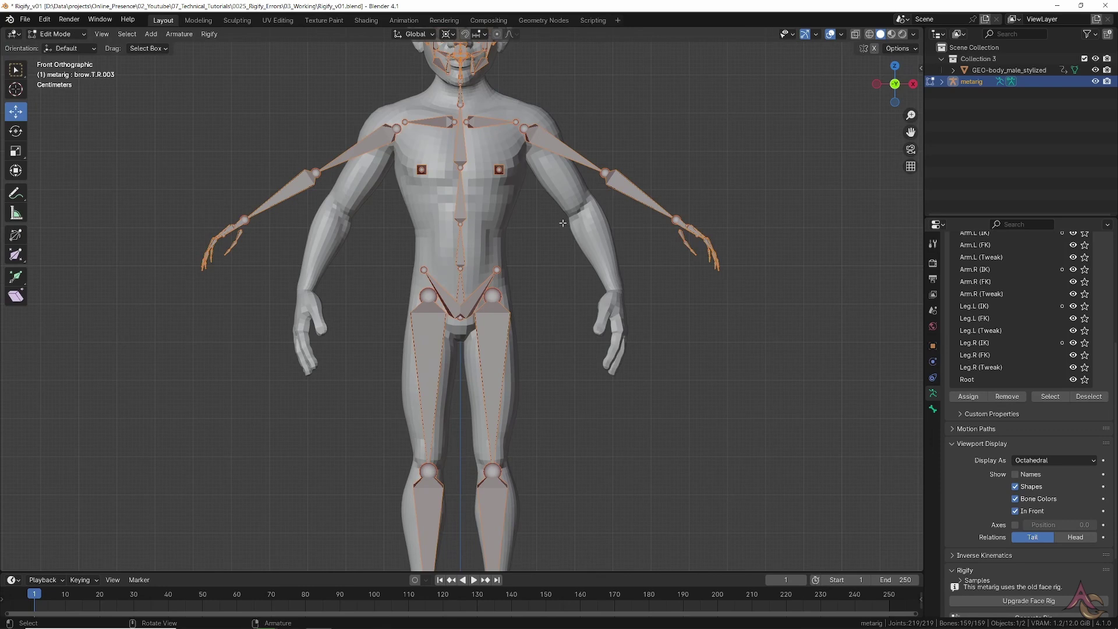
{"action": "left_click", "coordinate": [493, 355]}
{"action": "key", "text": "shift+space"}
{"action": "left_click", "coordinate": [458, 348]}
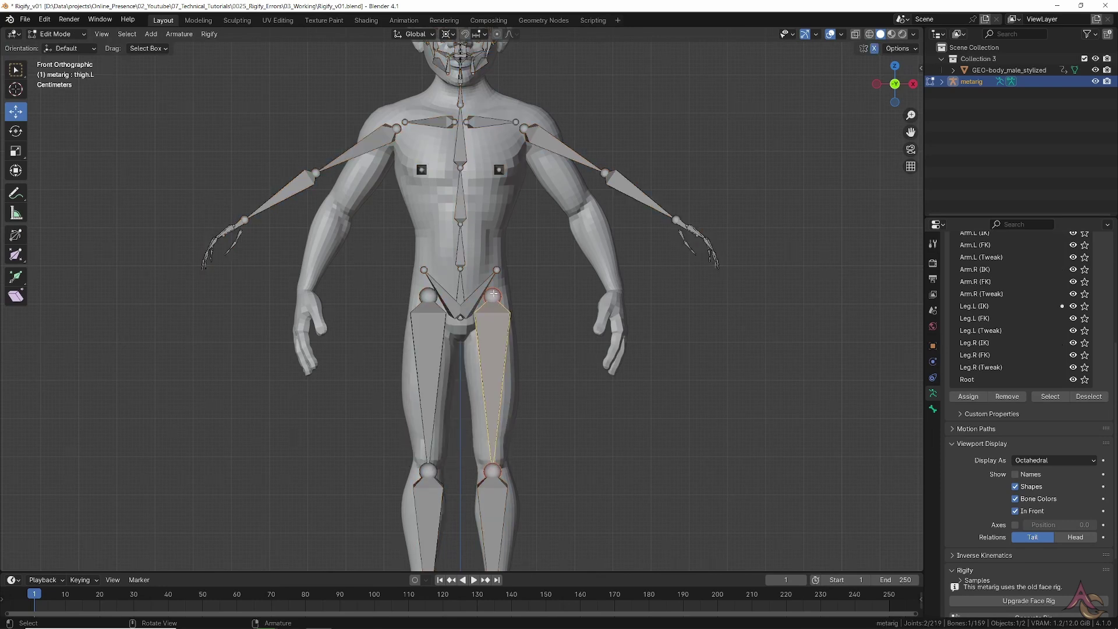
Change the transform pivot point and move the left thigh's upper joint slightly downward with the Move tool
{"action": "left_click", "coordinate": [493, 294]}
{"action": "key", "text": "shift+space"}
{"action": "left_click", "coordinate": [491, 317]}
{"action": "left_click", "coordinate": [448, 34]}
{"action": "left_click", "coordinate": [466, 100]}
{"action": "left_click_drag", "start_coordinate": [491, 251], "coordinate": [490, 274]}
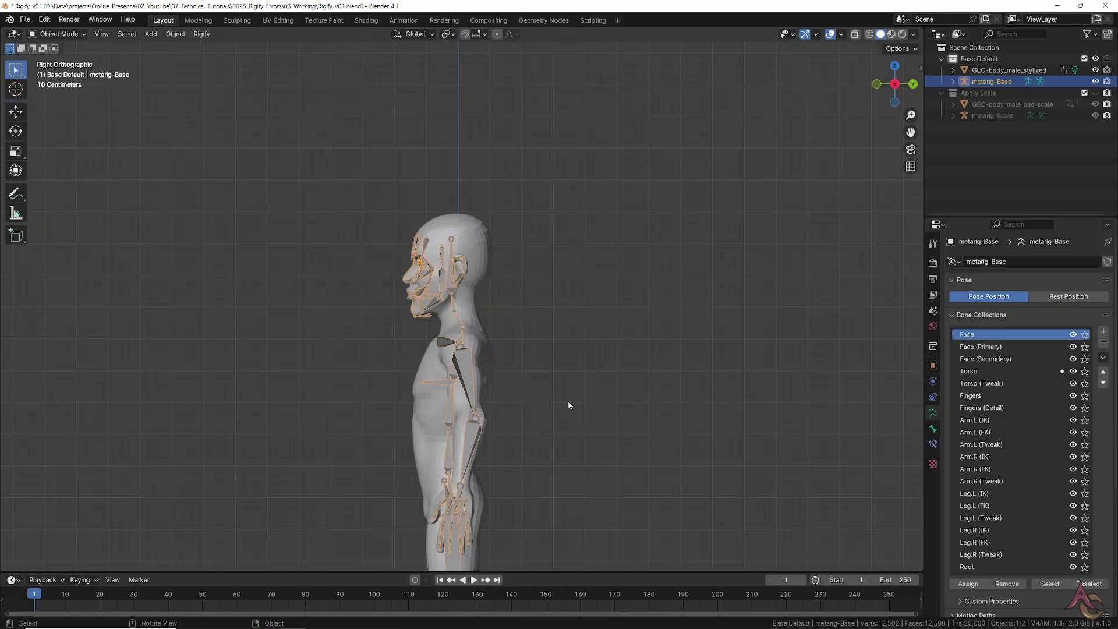
Generate the Rigify rig from metarig-Base
{"action": "middle_click_drag", "start_coordinate": [568, 400], "coordinate": [640, 326]}
{"action": "scroll", "coordinate": [1011, 505], "scroll_direction": "down", "scroll_amount": 6}
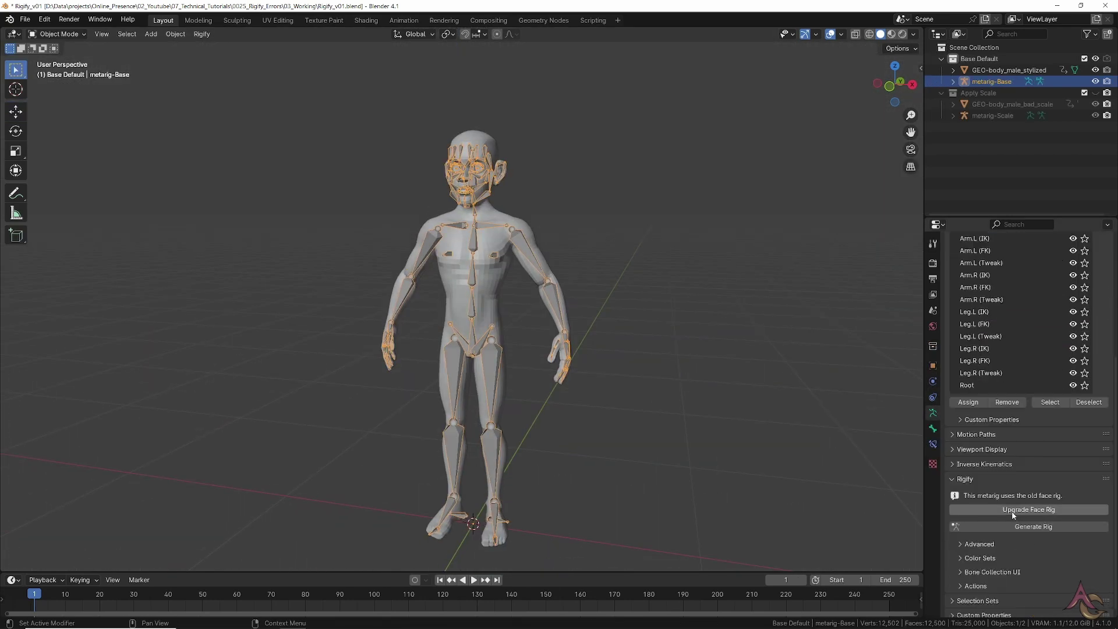
{"action": "left_click", "coordinate": [1025, 522]}
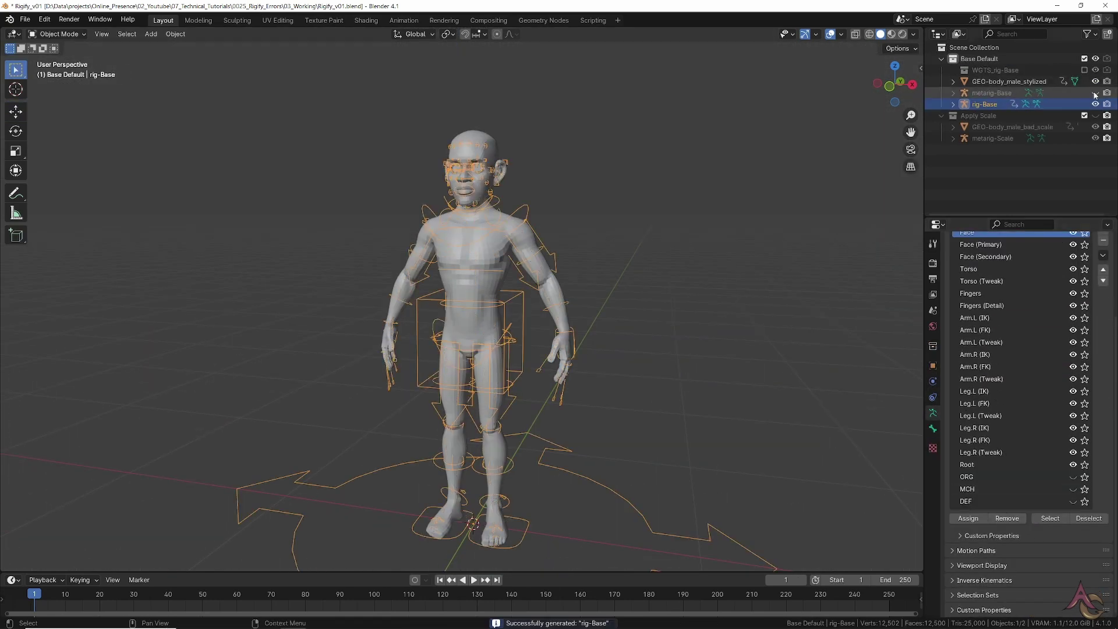
Parent the GEO-body_male_stylized mesh to rig-Base with automatic weights
{"action": "left_click", "coordinate": [1000, 85]}
{"action": "left_click", "coordinate": [984, 104], "text": "ctrl"}
{"action": "key", "text": "ctrl+p"}
{"action": "left_click", "coordinate": [803, 261]}
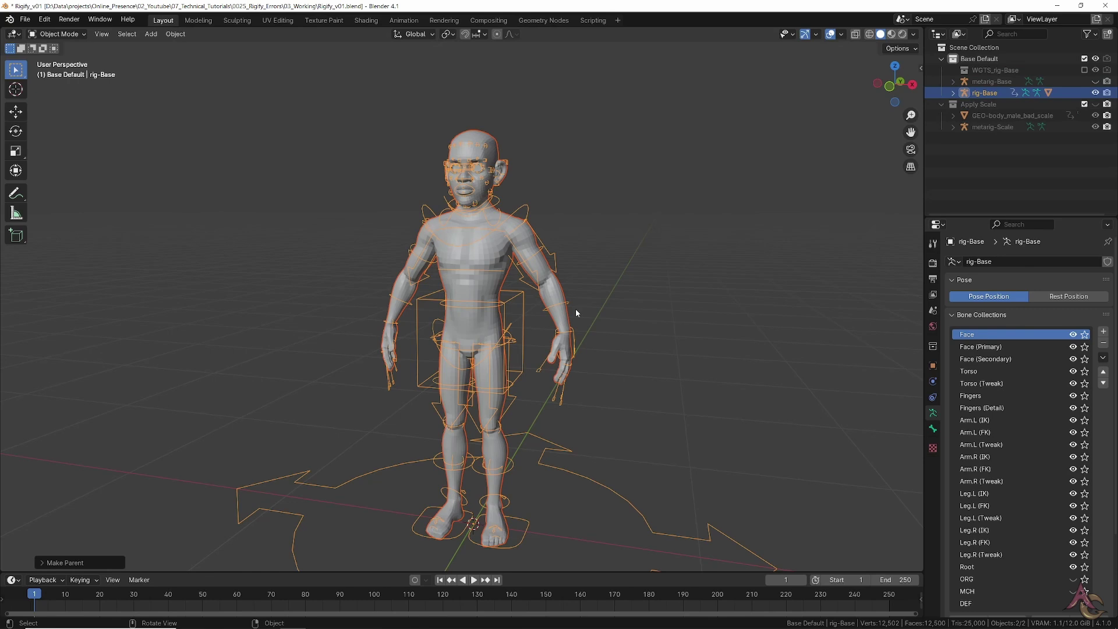
Enter Pose Mode on rig-Base and move the left hand IK control up and away from the body
{"action": "key", "text": "ctrl+Tab"}
{"action": "middle_click_drag", "start_coordinate": [634, 372], "coordinate": [631, 249]}
{"action": "key", "text": "shift+space"}
{"action": "key", "text": "g"}
{"action": "scroll", "coordinate": [584, 370], "scroll_direction": "up", "scroll_amount": 2}
{"action": "left_click", "coordinate": [600, 296]}
{"action": "left_click_drag", "start_coordinate": [636, 255], "coordinate": [685, 125]}
{"action": "middle_click_drag", "start_coordinate": [685, 125], "coordinate": [582, 130]}
{"action": "left_click_drag", "start_coordinate": [549, 204], "coordinate": [417, 206]}
Rotate the left hand IK control freely, then refine the wrist's orientation with the Rotate tool
{"action": "middle_click_drag", "start_coordinate": [416, 206], "coordinate": [483, 259]}
{"action": "key", "text": "r"}
{"action": "left_click", "coordinate": [407, 236]}
{"action": "key", "text": "r"}
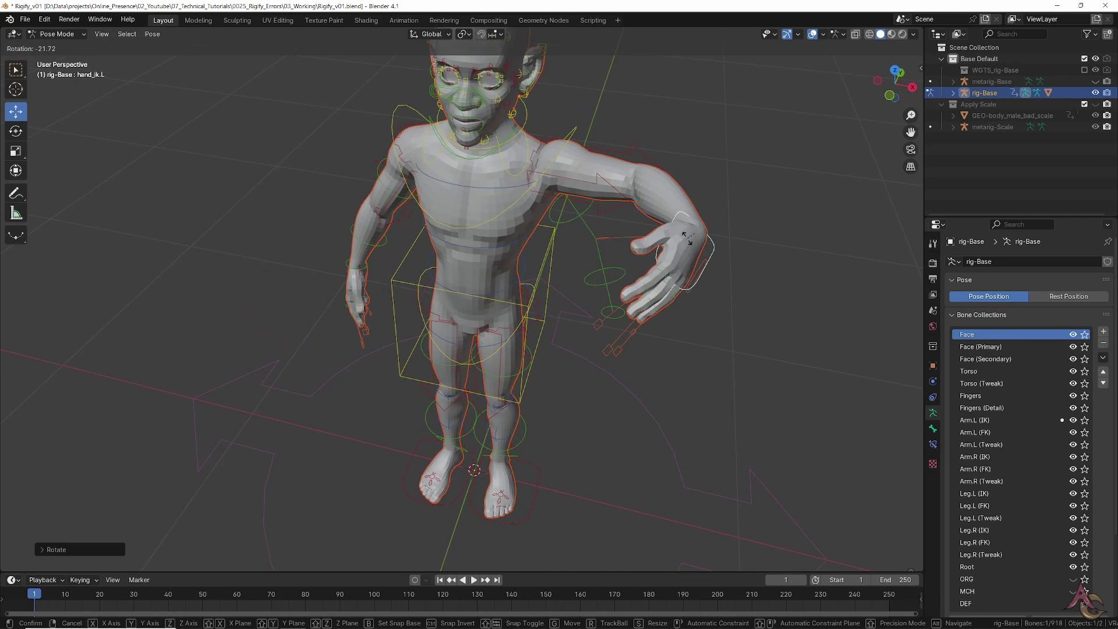
{"action": "left_click", "coordinate": [674, 251]}
{"action": "middle_click_drag", "start_coordinate": [670, 311], "coordinate": [691, 277]}
{"action": "key", "text": "shift+space"}
{"action": "key", "text": "r"}
{"action": "mouse_move", "coordinate": [704, 136]}
{"action": "left_mouse_down"}
{"action": "mouse_move", "coordinate": [724, 128]}
{"action": "mouse_move", "coordinate": [702, 152]}
{"action": "left_mouse_up"}
{"action": "scroll", "coordinate": [656, 302], "scroll_direction": "down", "scroll_amount": 4}
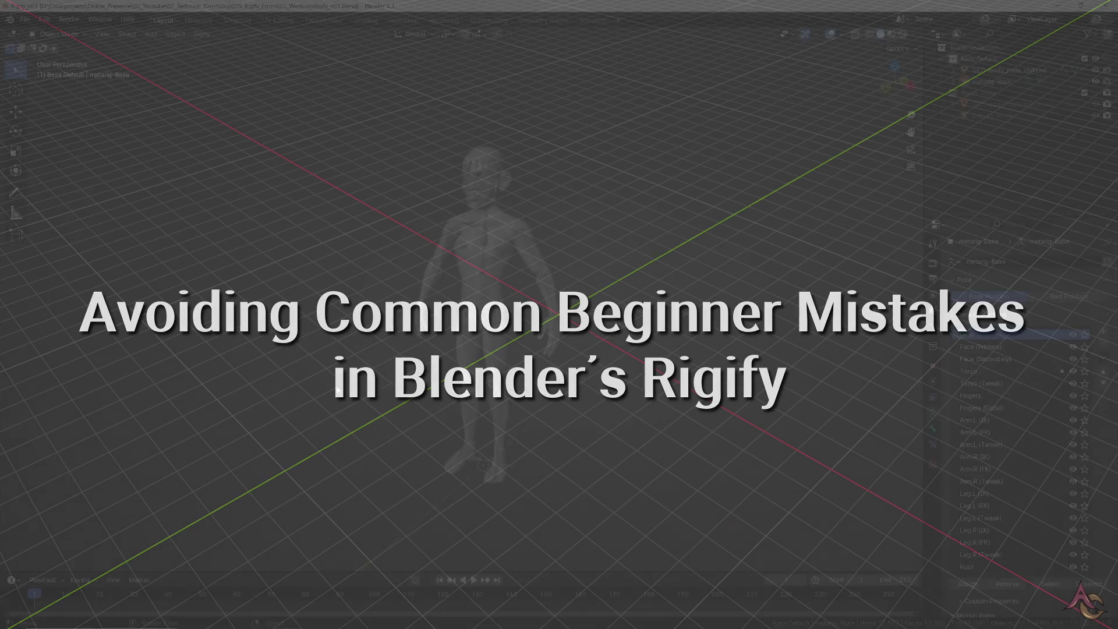
{"action": "key", "text": "shift+a"}
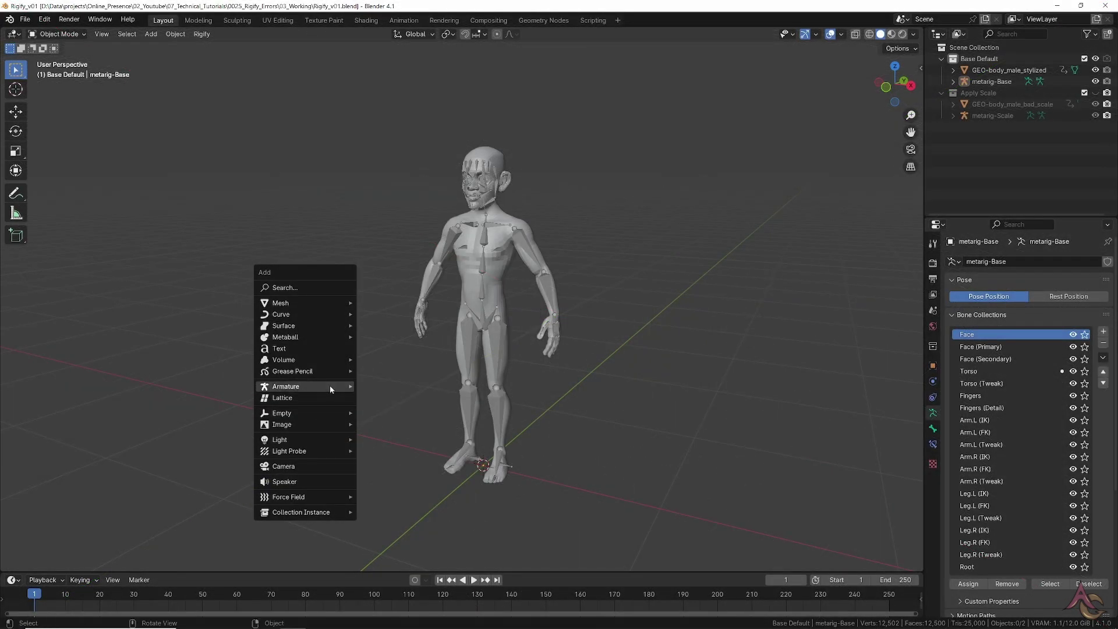
{"action": "mouse_move", "coordinate": [330, 386]}
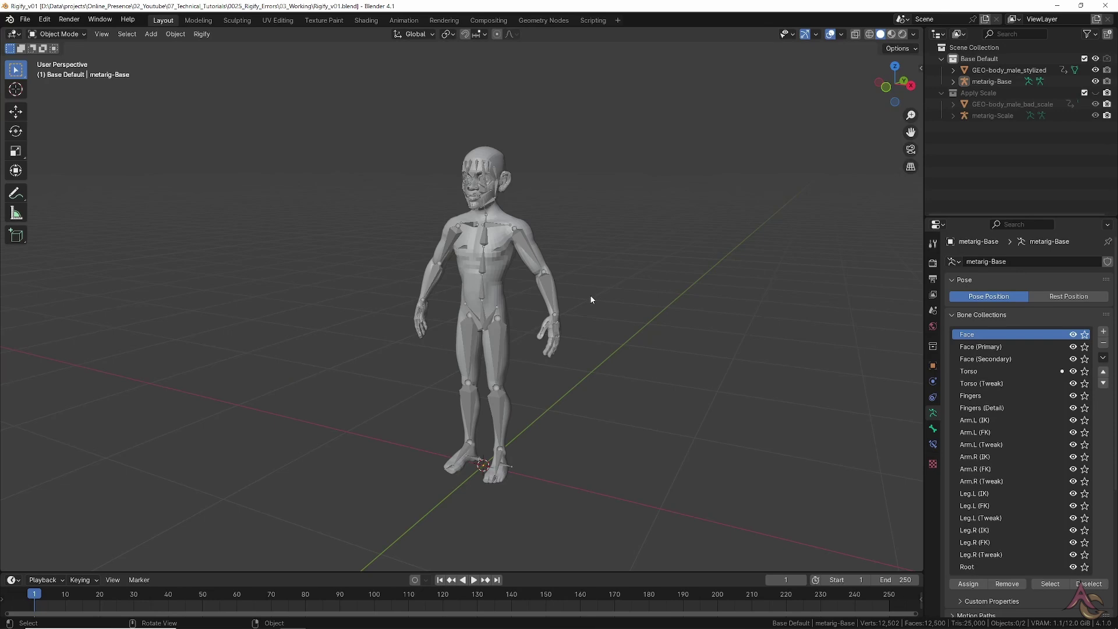
Examine how the metarig-Base bones fit the body in Edit Mode from the front, then return to Object Mode
{"action": "left_click", "coordinate": [525, 245]}
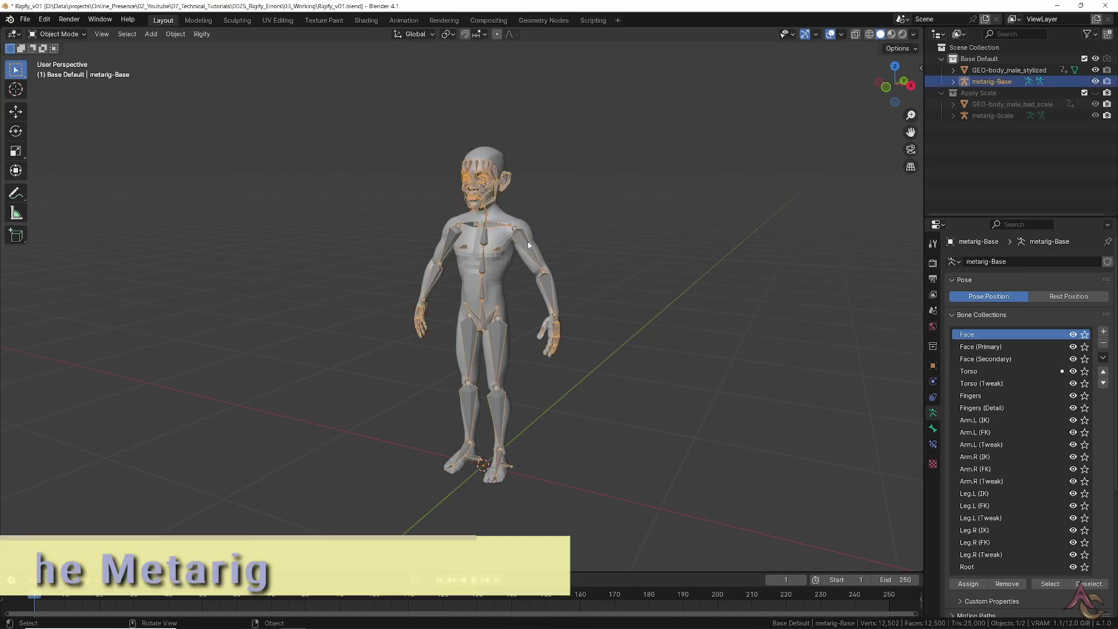
{"action": "key", "text": "Tab"}
{"action": "scroll", "coordinate": [557, 296], "scroll_direction": "up", "scroll_amount": 3}
{"action": "middle_click_drag", "start_coordinate": [558, 296], "coordinate": [680, 340]}
{"action": "key", "text": "KP_1"}
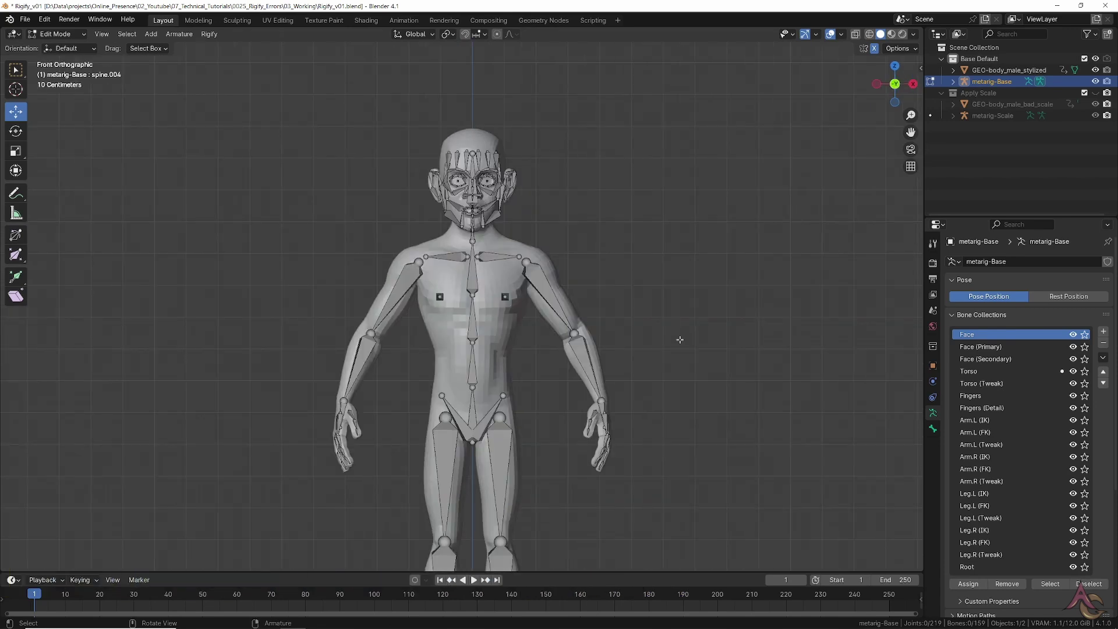
{"action": "scroll", "coordinate": [654, 267], "scroll_direction": "up", "scroll_amount": 2}
{"action": "scroll", "coordinate": [652, 272], "scroll_direction": "down", "scroll_amount": 2}
{"action": "middle_click_drag", "start_coordinate": [653, 272], "coordinate": [643, 332]}
{"action": "key", "text": "Tab"}
{"action": "left_click", "coordinate": [593, 321]}
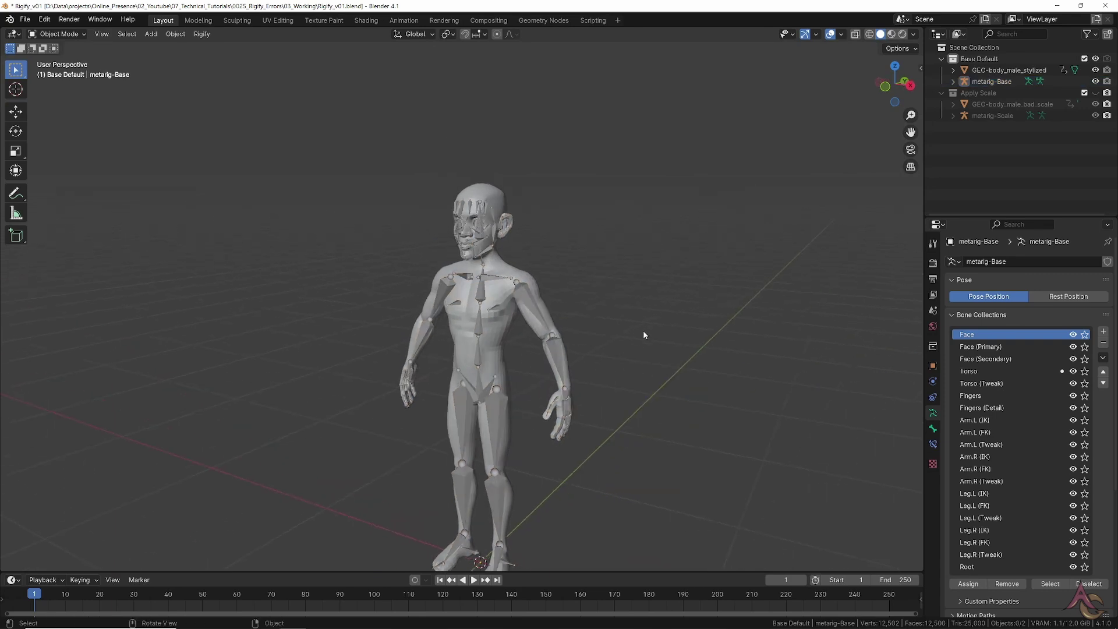
{"action": "left_click", "coordinate": [1007, 70]}
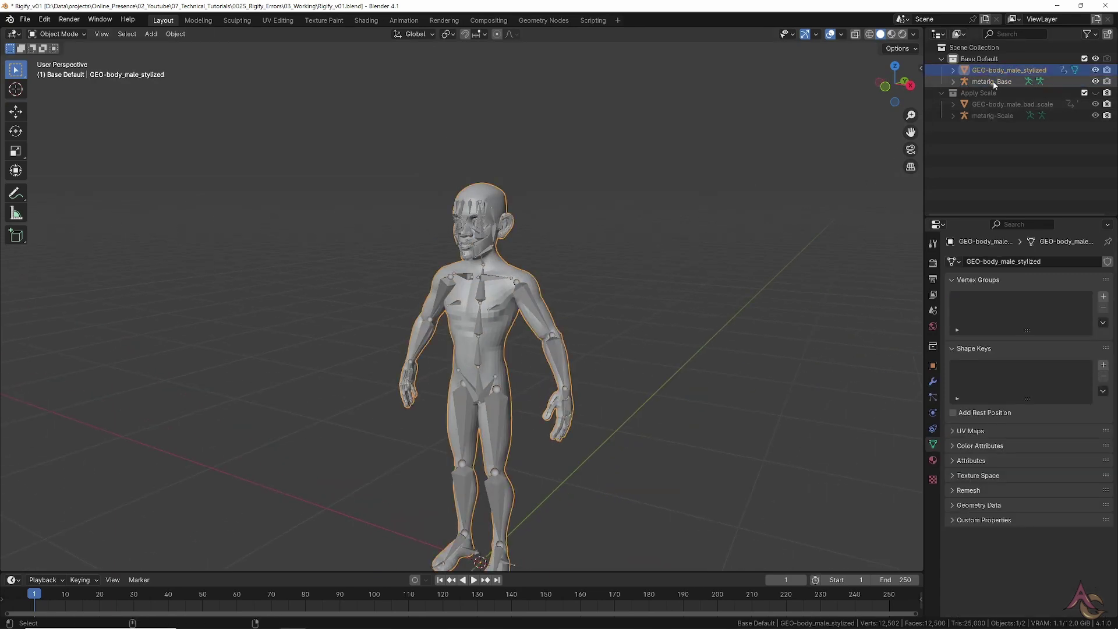
{"action": "left_click", "coordinate": [992, 81], "text": "ctrl"}
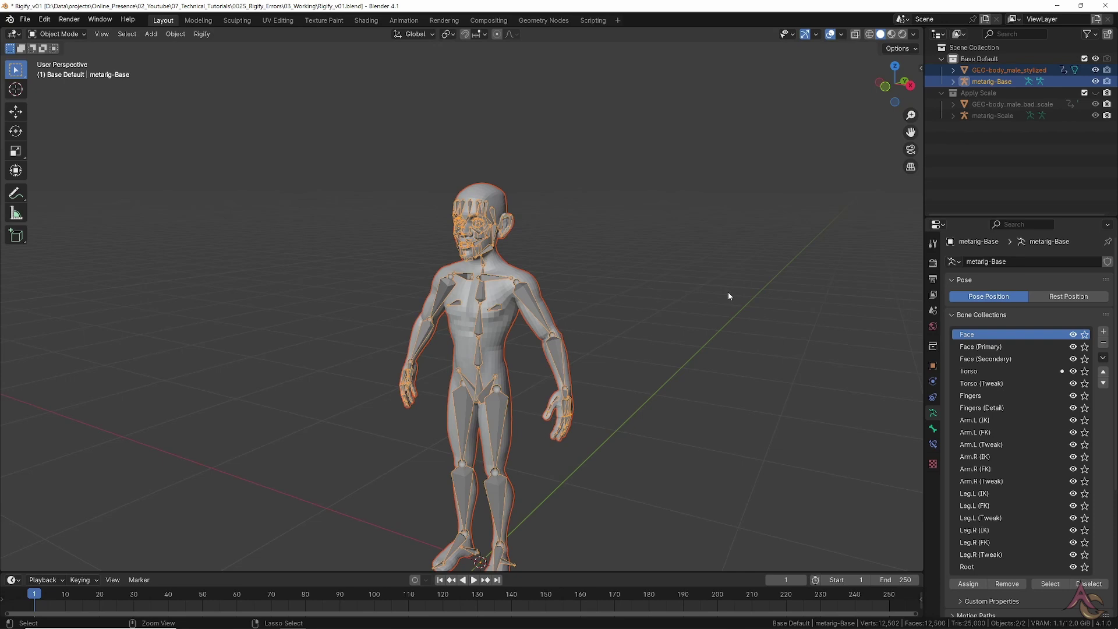
{"action": "key", "text": "ctrl+p"}
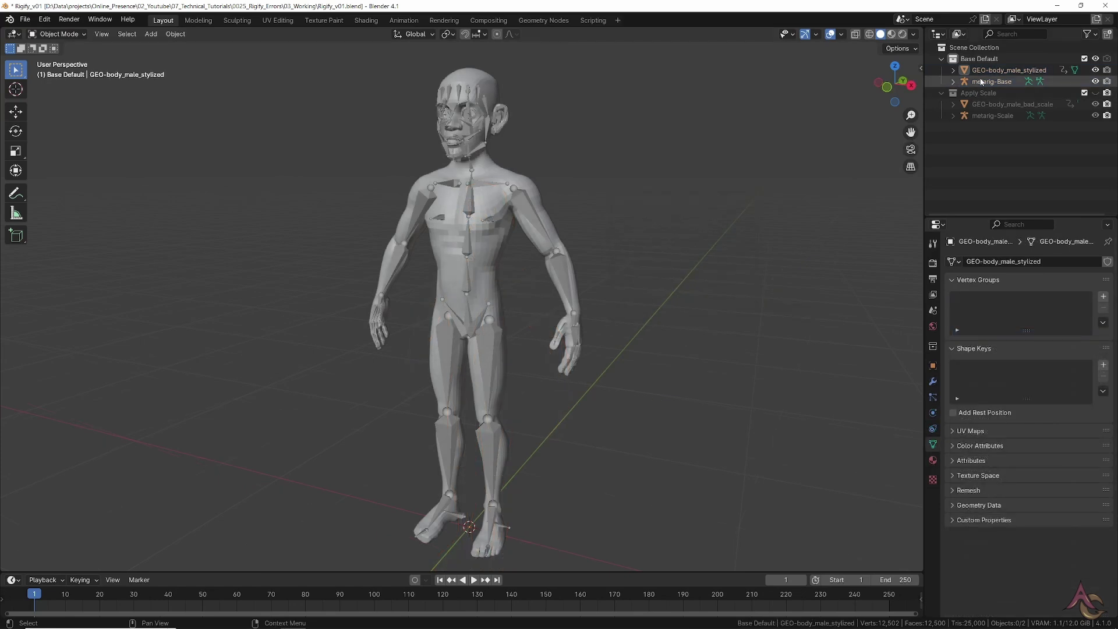
Generate a rig from metarig-Base with Rigify and hide the metarig
{"action": "left_click", "coordinate": [982, 82]}
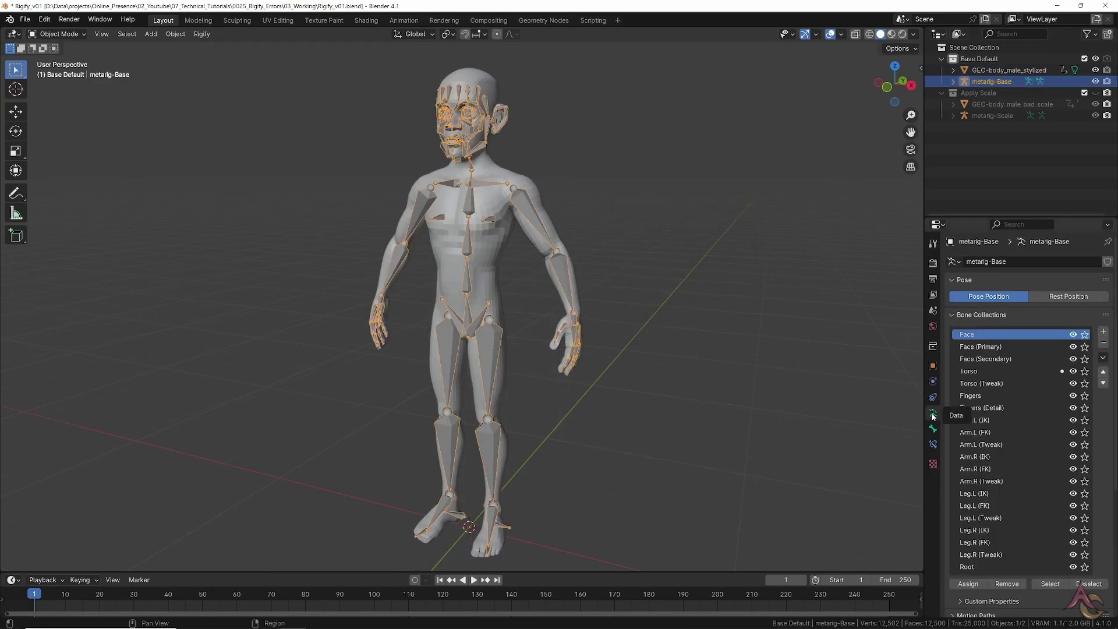
{"action": "scroll", "coordinate": [987, 435], "scroll_direction": "down", "scroll_amount": 8}
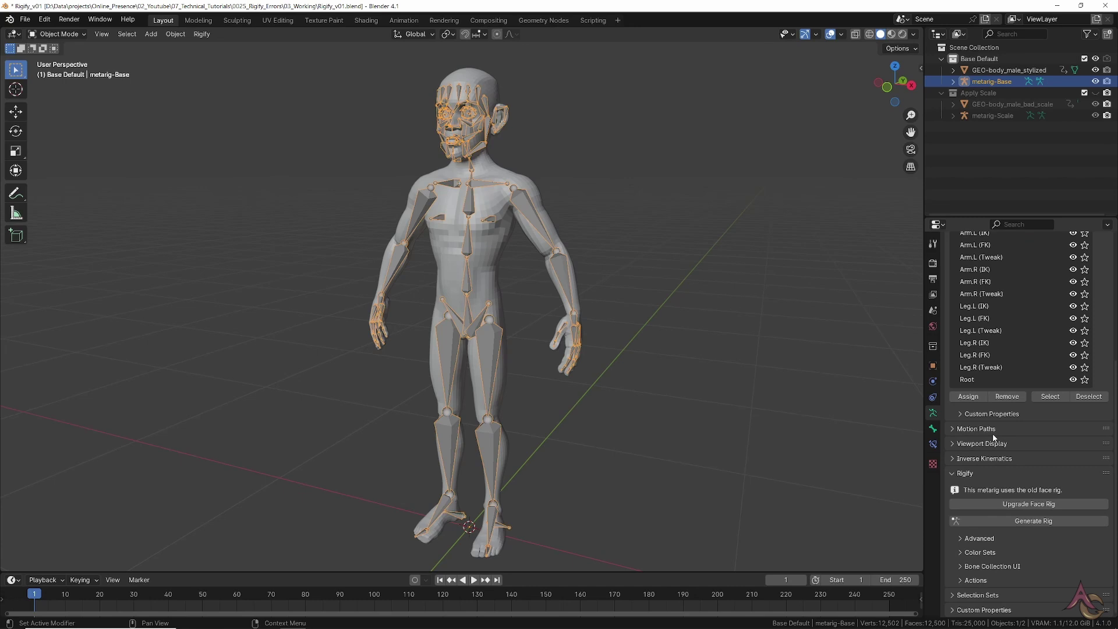
{"action": "left_click", "coordinate": [1026, 521]}
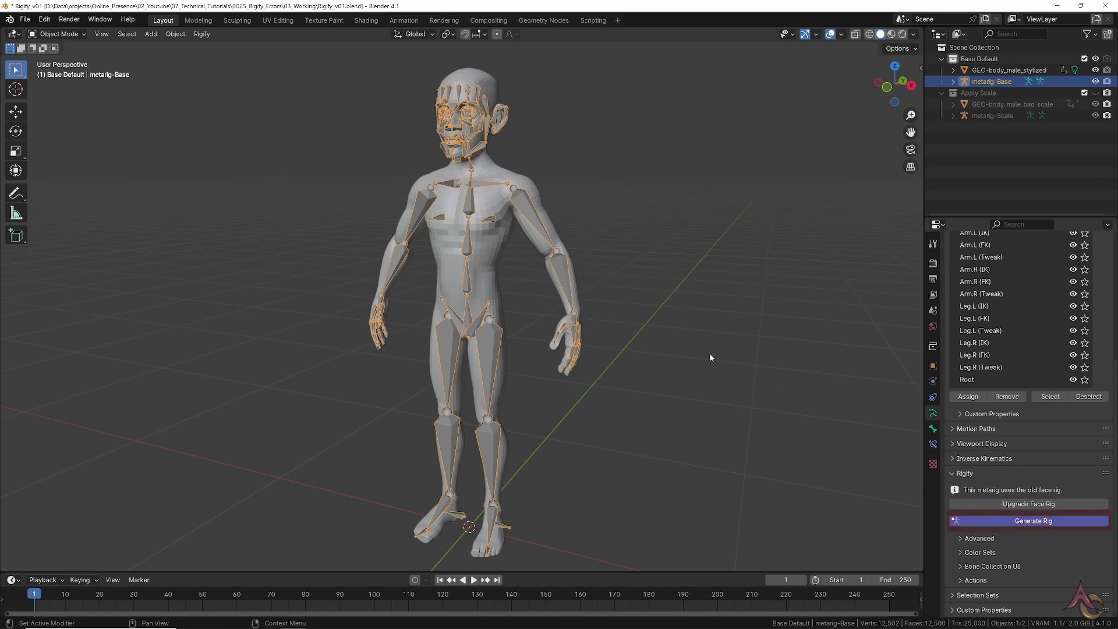
{"action": "left_click", "coordinate": [643, 300]}
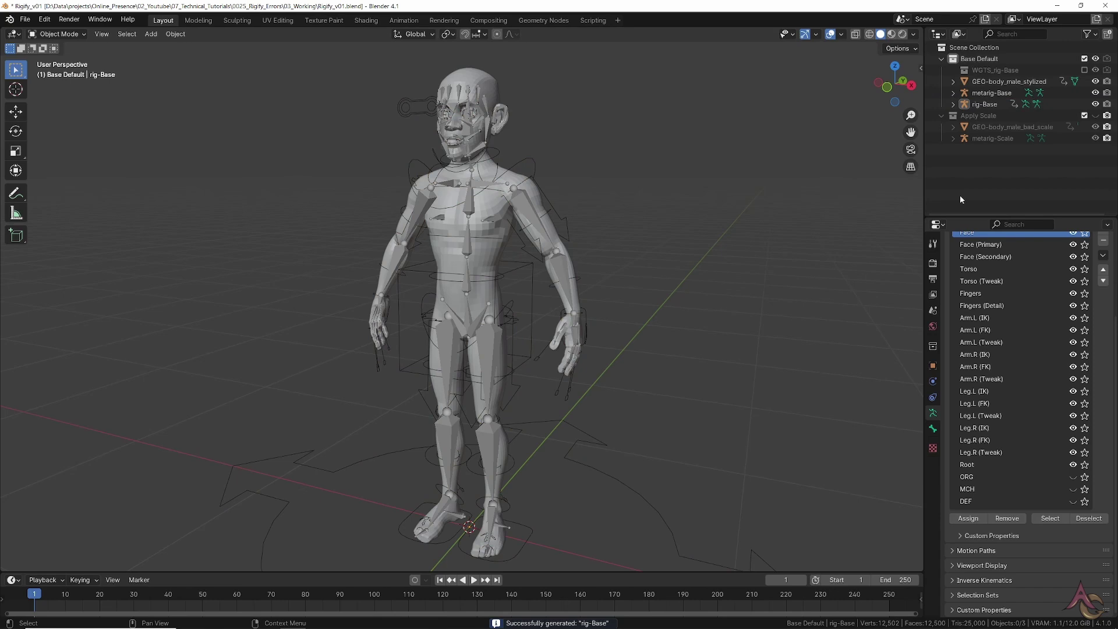
{"action": "left_click", "coordinate": [1096, 92]}
Parent GEO-body_male_stylized to the generated rig-Base using Armature Deform With Automatic Weights
{"action": "left_click", "coordinate": [993, 80]}
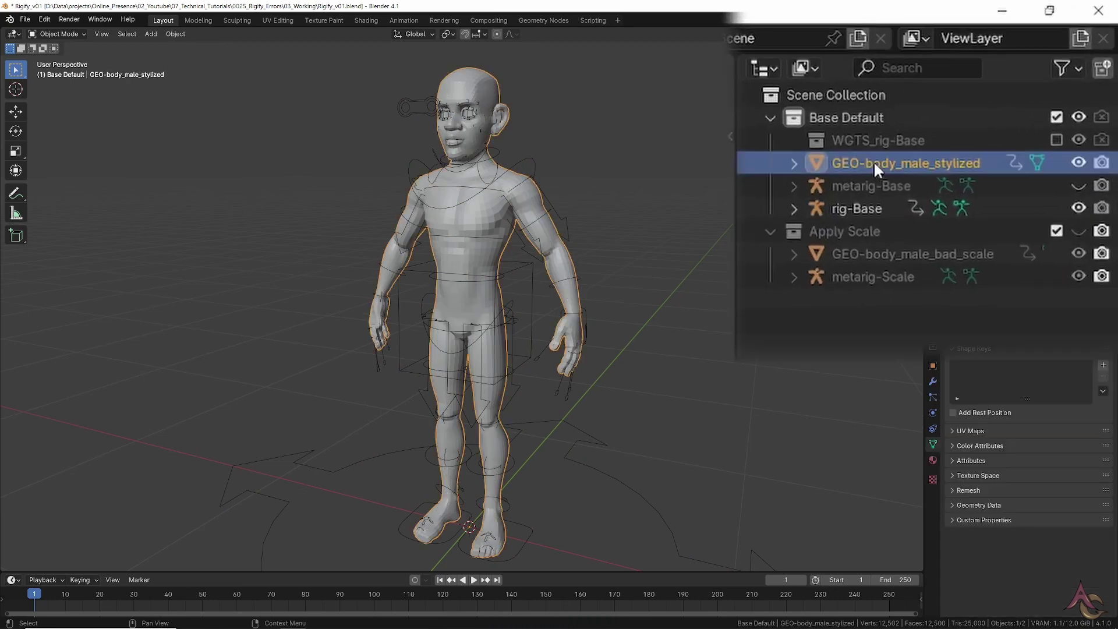
{"action": "left_click", "coordinate": [872, 208], "text": "ctrl"}
{"action": "key", "text": "ctrl+p"}
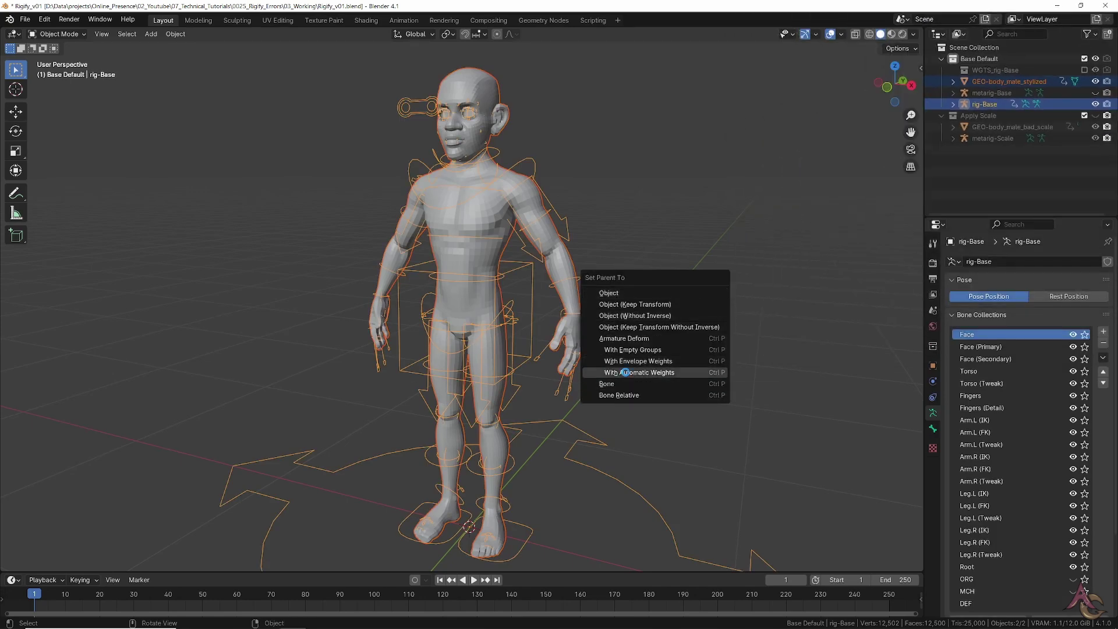
{"action": "left_click", "coordinate": [625, 372]}
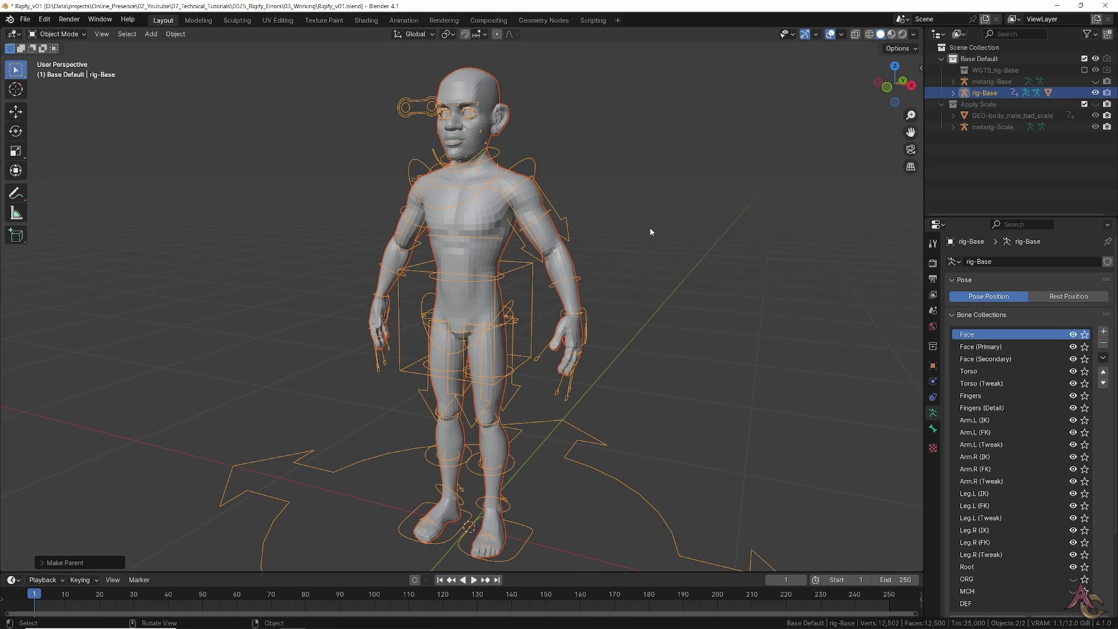
Switch rig-Base to Pose Mode and test the rig by moving the torso control, cancelling the move
{"action": "left_click", "coordinate": [589, 227]}
{"action": "left_click", "coordinate": [569, 229]}
{"action": "key", "text": "ctrl+Tab"}
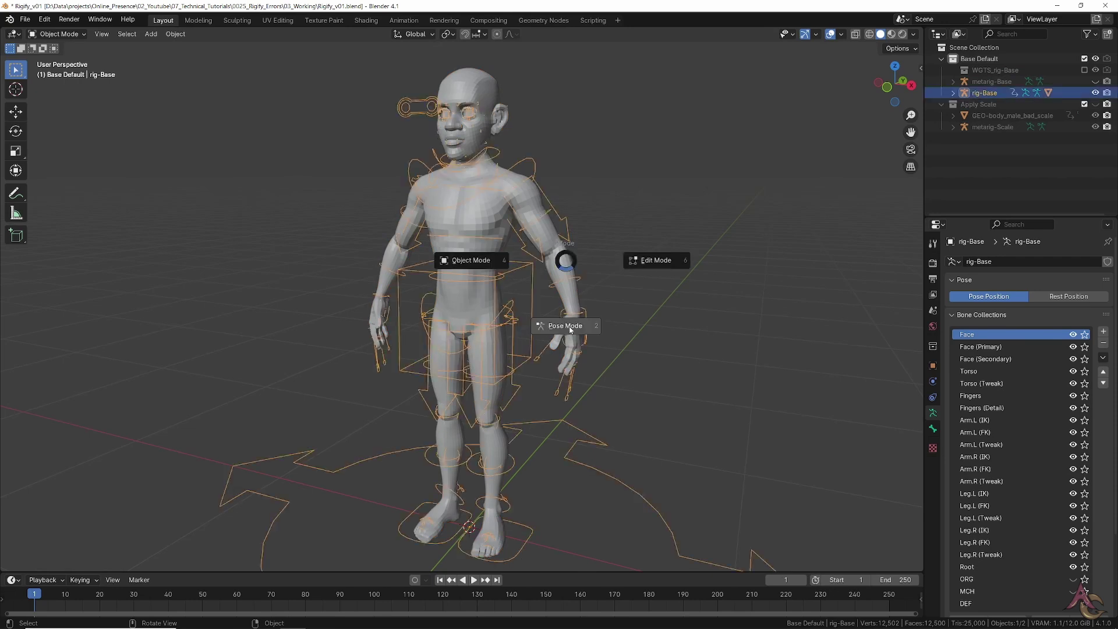
{"action": "left_click", "coordinate": [571, 328]}
{"action": "middle_click_drag", "start_coordinate": [634, 304], "coordinate": [580, 304]}
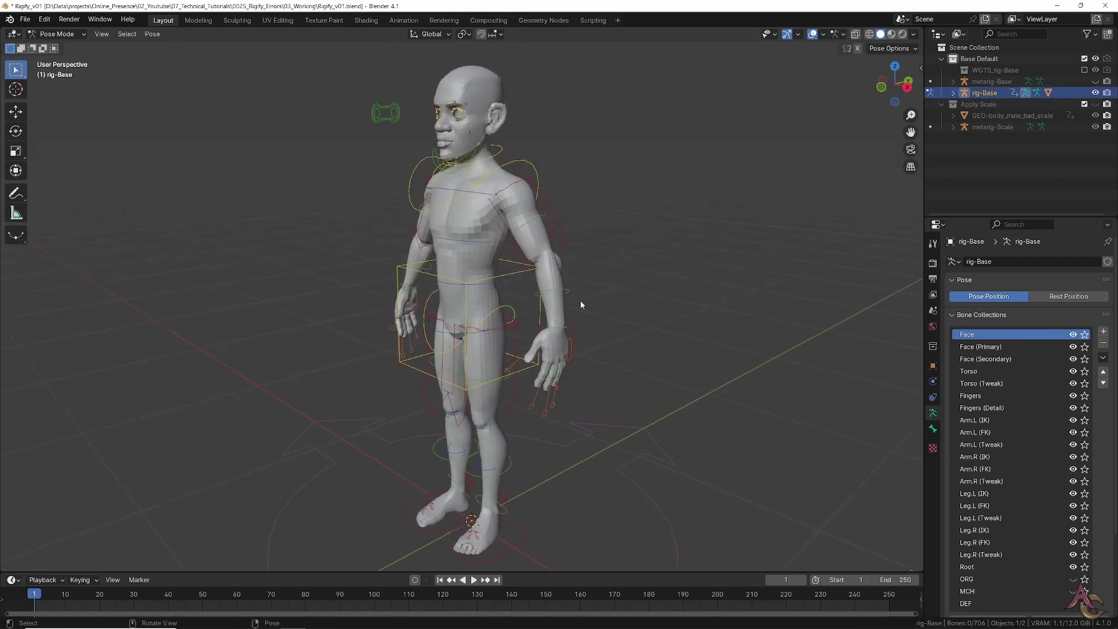
{"action": "left_click", "coordinate": [515, 278]}
{"action": "key", "text": "g"}
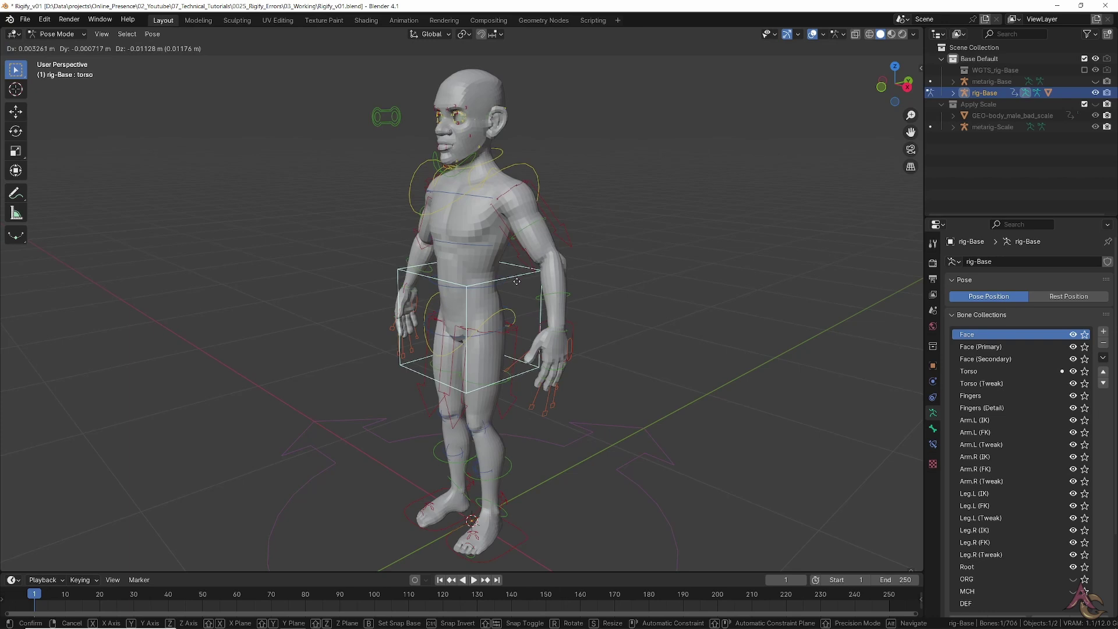
{"action": "key", "text": "Escape"}
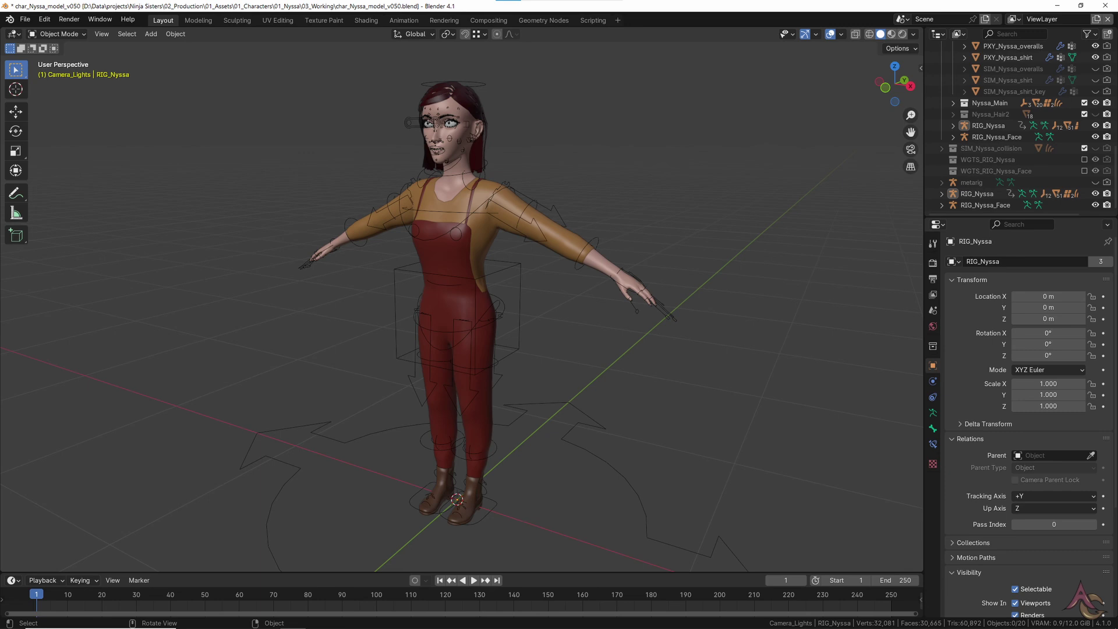
In the char_Nyssa_model_v050 file, put RIG_Nyssa in Pose Mode and show the torso control's transform and rig properties
{"action": "left_click", "coordinate": [515, 263]}
{"action": "key", "text": "ctrl+Tab"}
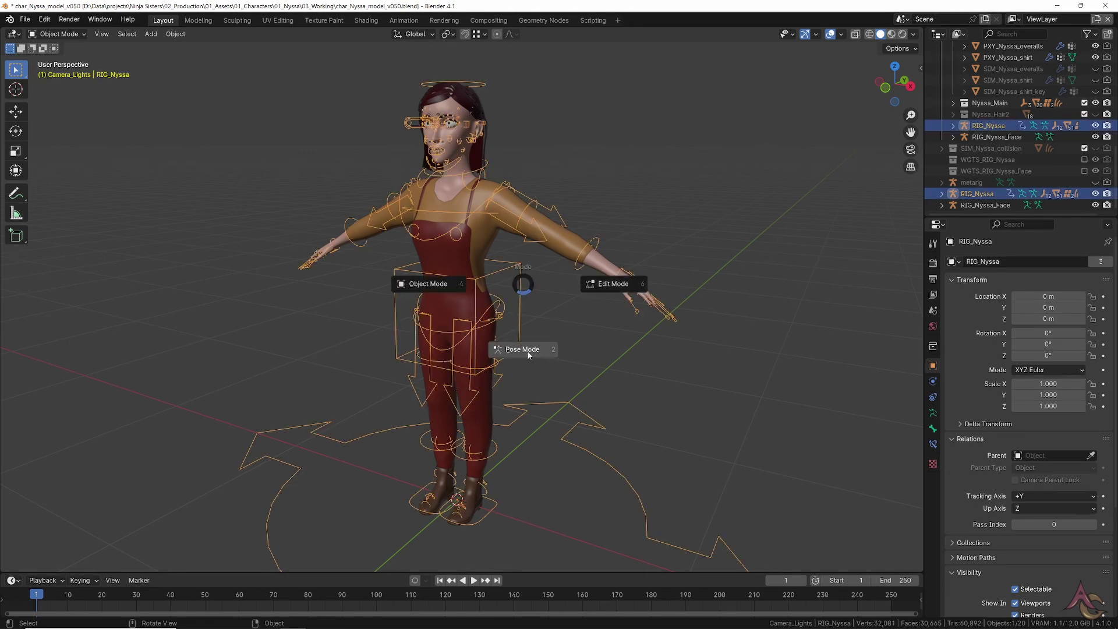
{"action": "left_click", "coordinate": [521, 350]}
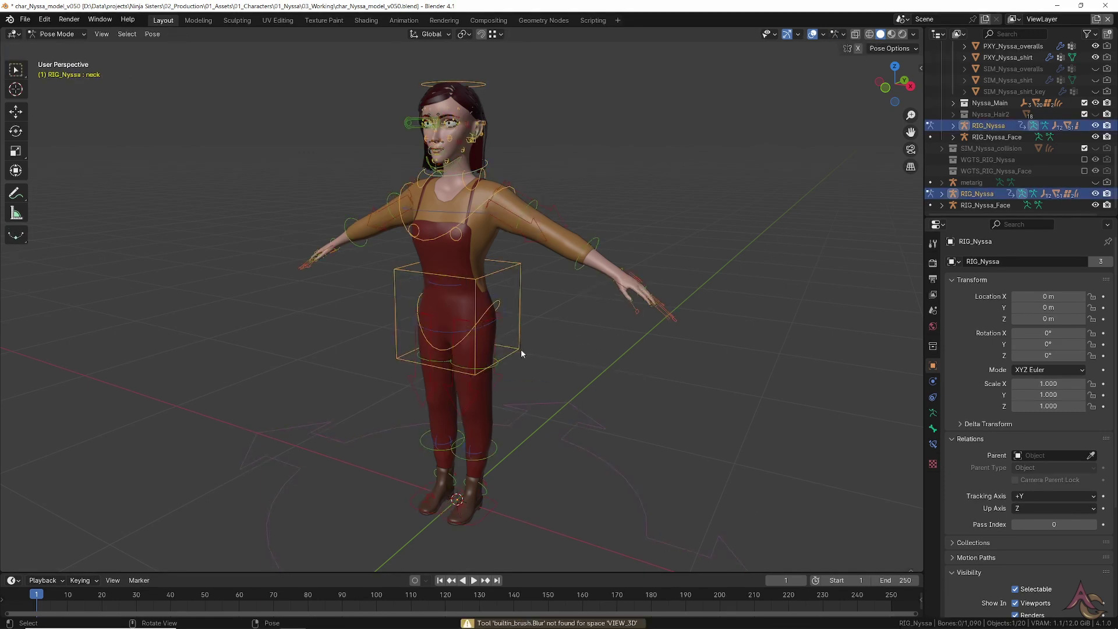
{"action": "left_click", "coordinate": [515, 269]}
{"action": "key", "text": "n"}
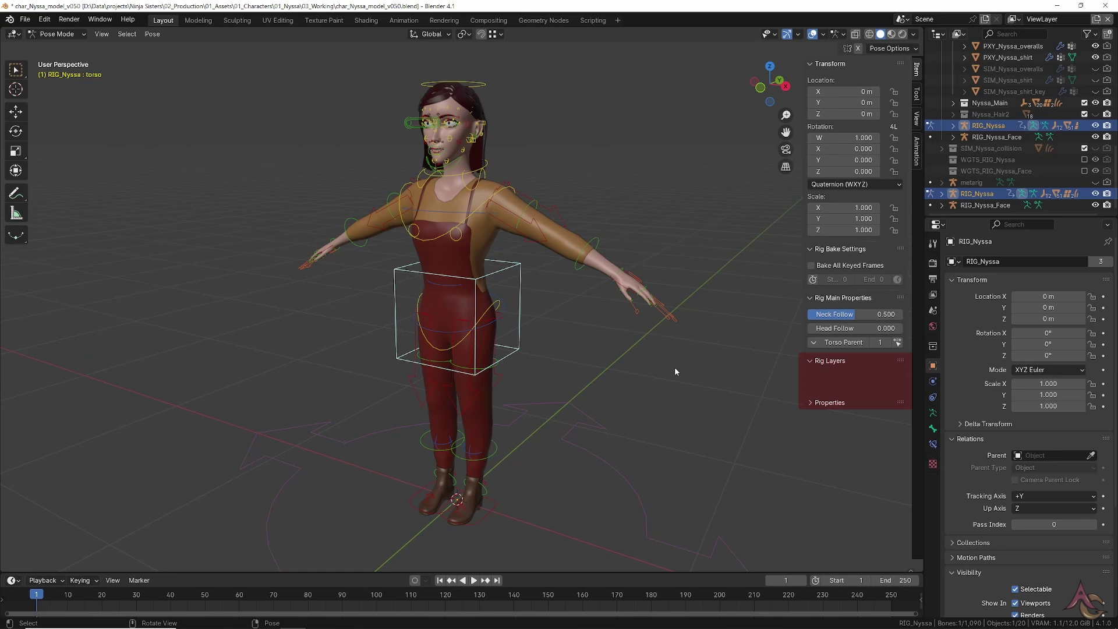
Return to Object Mode, unhide and select the metarig, and show its armature data properties including Rigify
{"action": "key", "text": "Tab"}
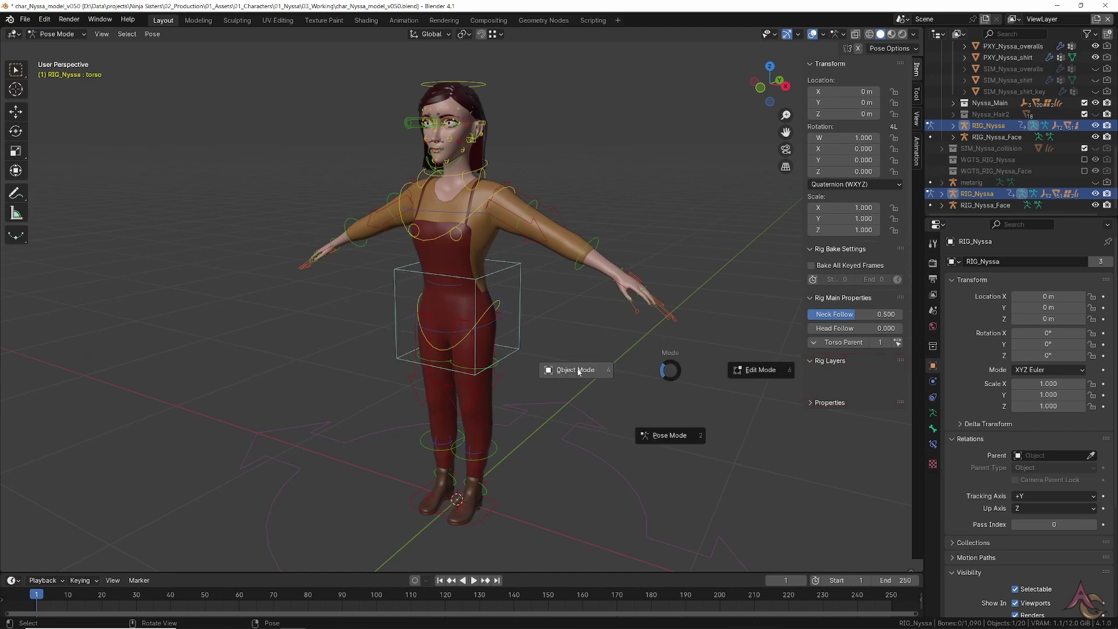
{"action": "left_click", "coordinate": [583, 371]}
{"action": "left_click", "coordinate": [713, 371]}
{"action": "left_click", "coordinate": [1101, 183]}
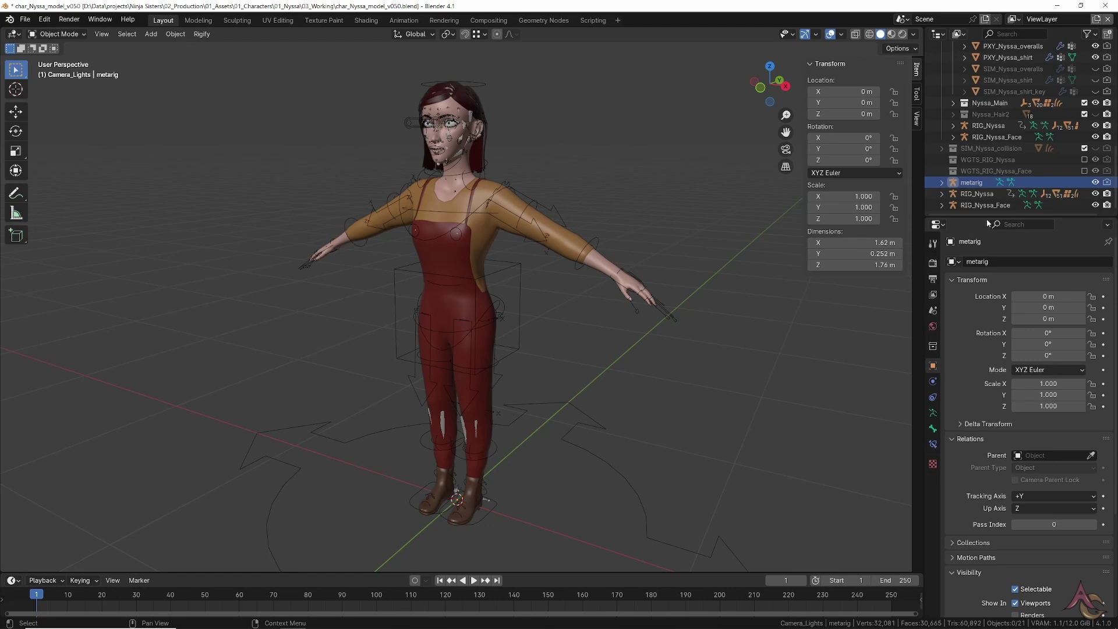
{"action": "left_click", "coordinate": [1095, 182]}
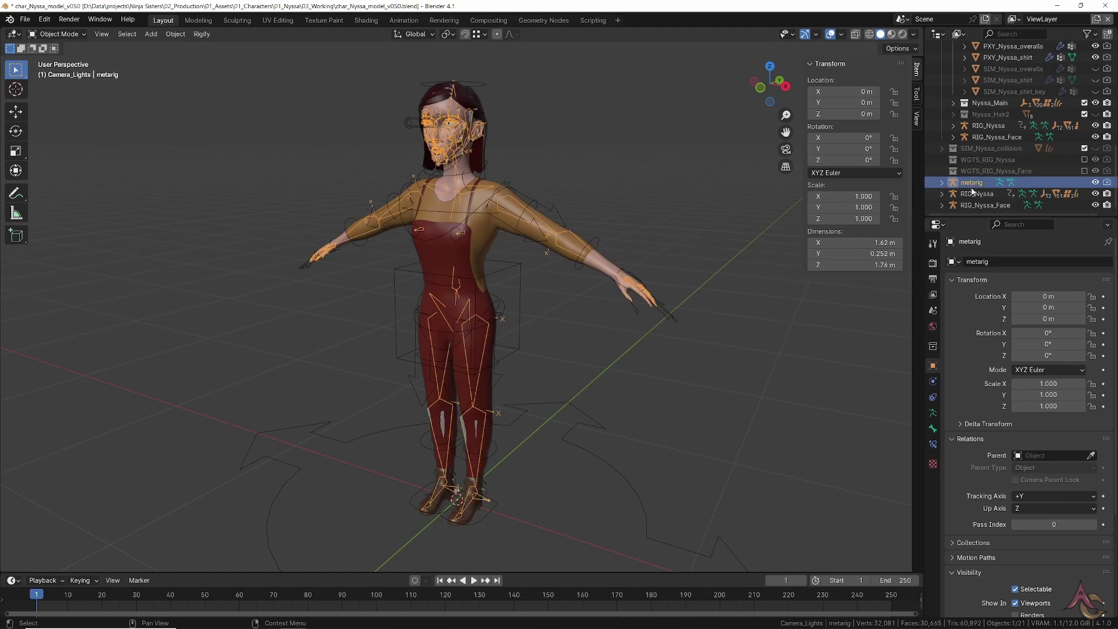
{"action": "left_click", "coordinate": [933, 412]}
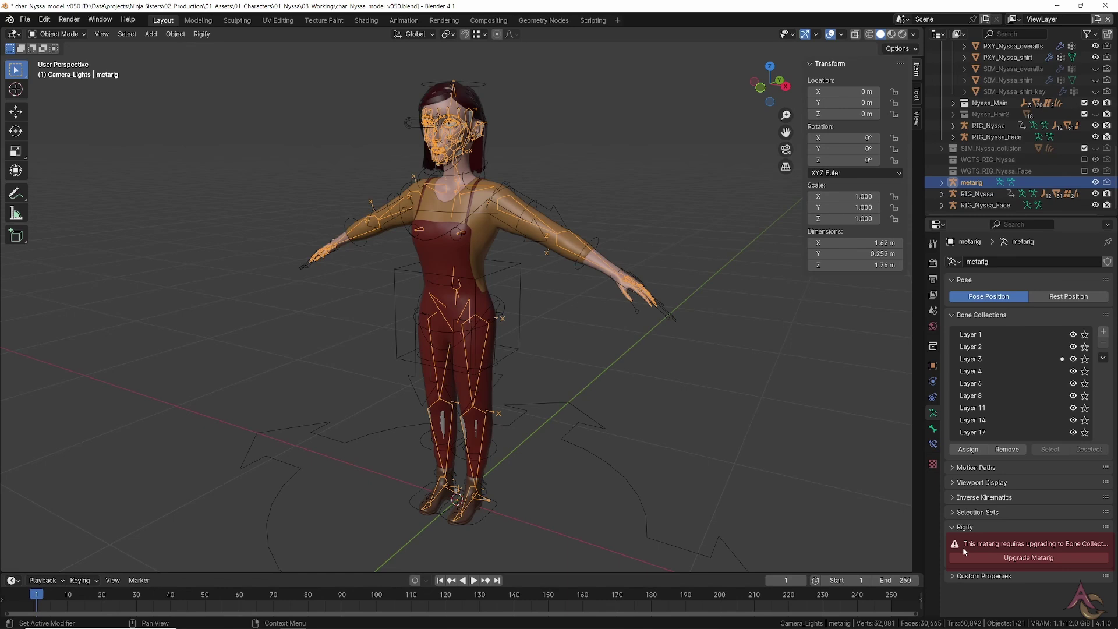
Upgrade the old metarig to bone collections, regenerate RIG_Nyssa from it, and deselect the rig
{"action": "left_click", "coordinate": [1032, 559]}
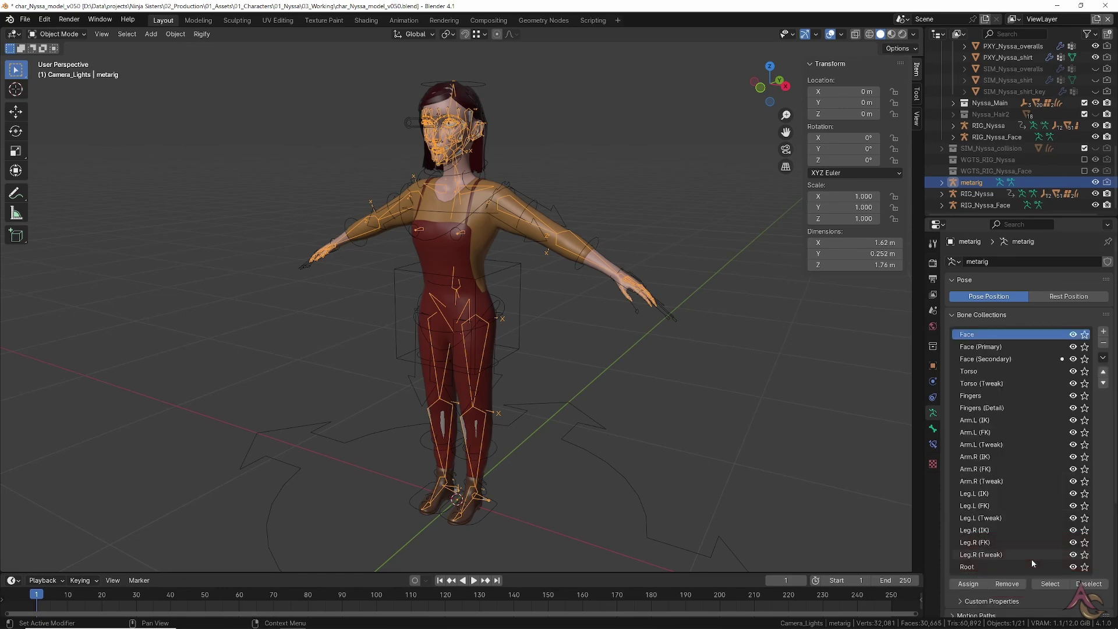
{"action": "scroll", "coordinate": [1014, 475], "scroll_direction": "down", "scroll_amount": 6}
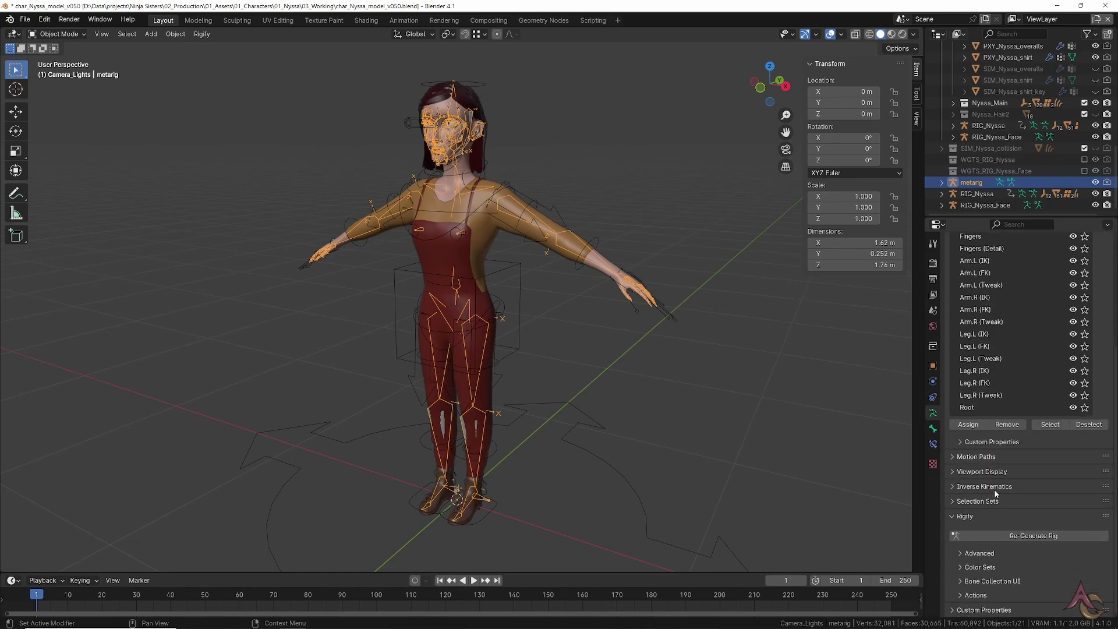
{"action": "left_click", "coordinate": [1033, 536]}
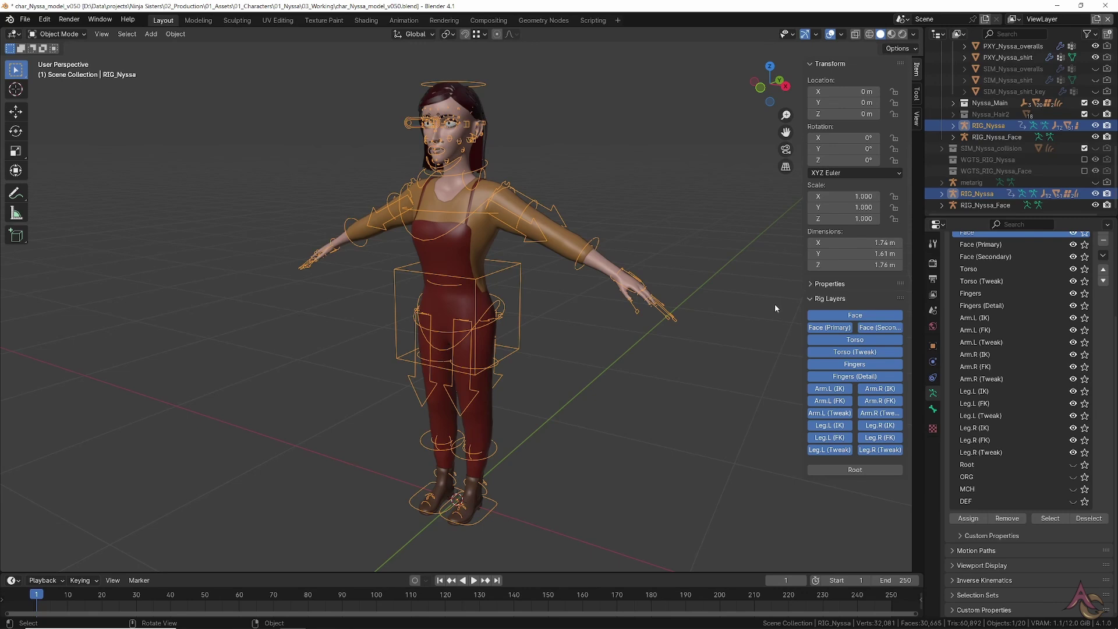
{"action": "left_click_drag", "start_coordinate": [774, 304], "coordinate": [789, 414]}
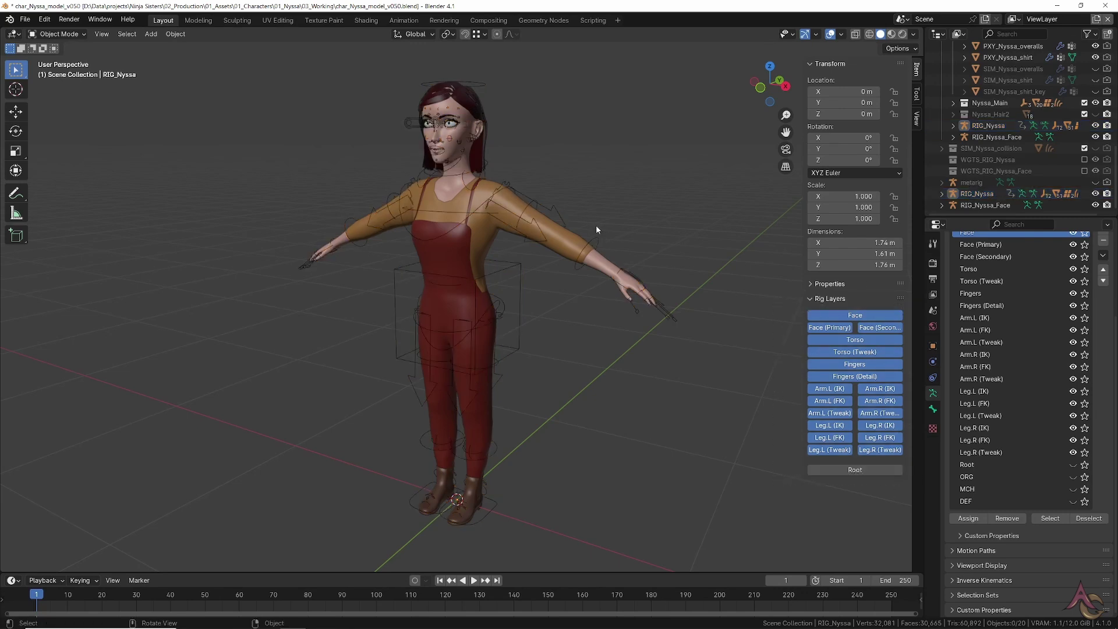
{"action": "middle_click_drag", "start_coordinate": [582, 349], "coordinate": [648, 333]}
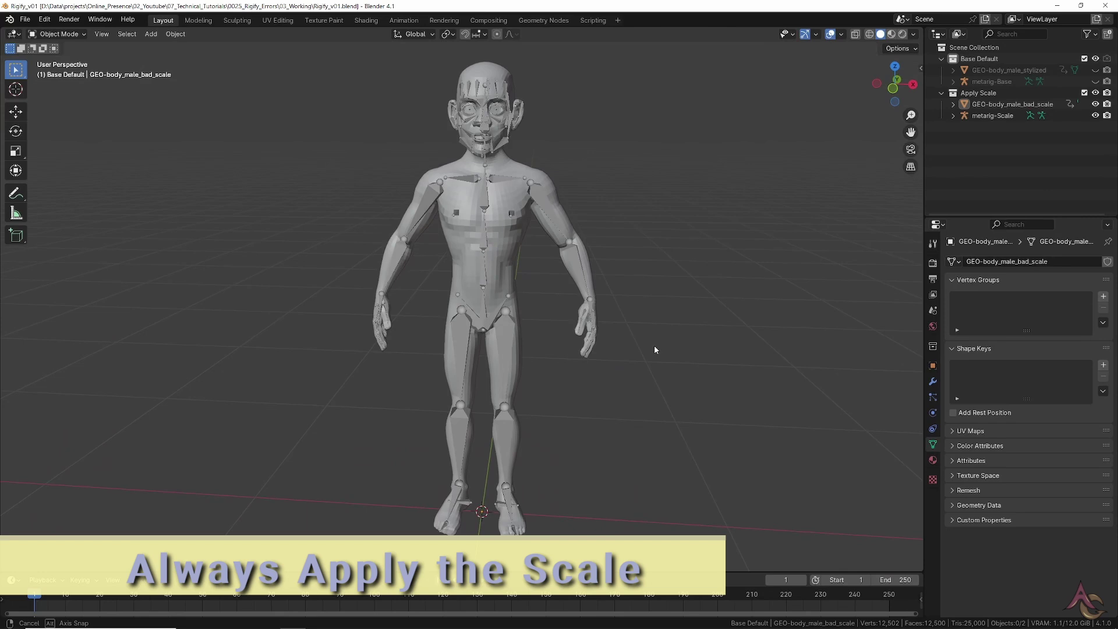
In the Rigify_v01 file, generate a rig from metarig-Scale and inspect its size against the body mesh
{"action": "left_click", "coordinate": [545, 210]}
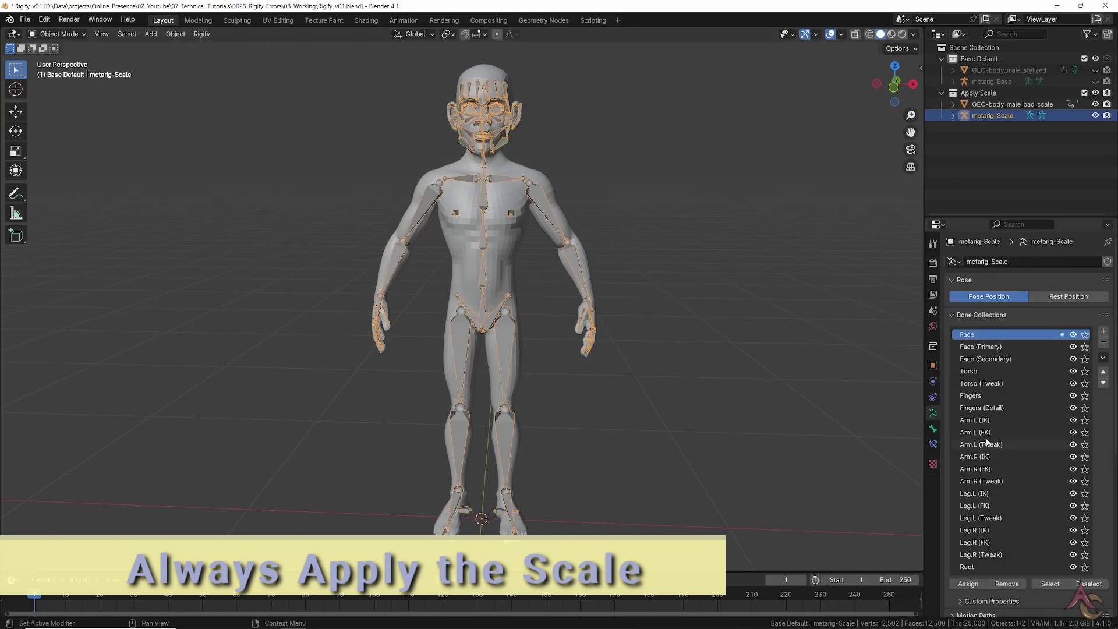
{"action": "scroll", "coordinate": [987, 442], "scroll_direction": "down", "scroll_amount": 12}
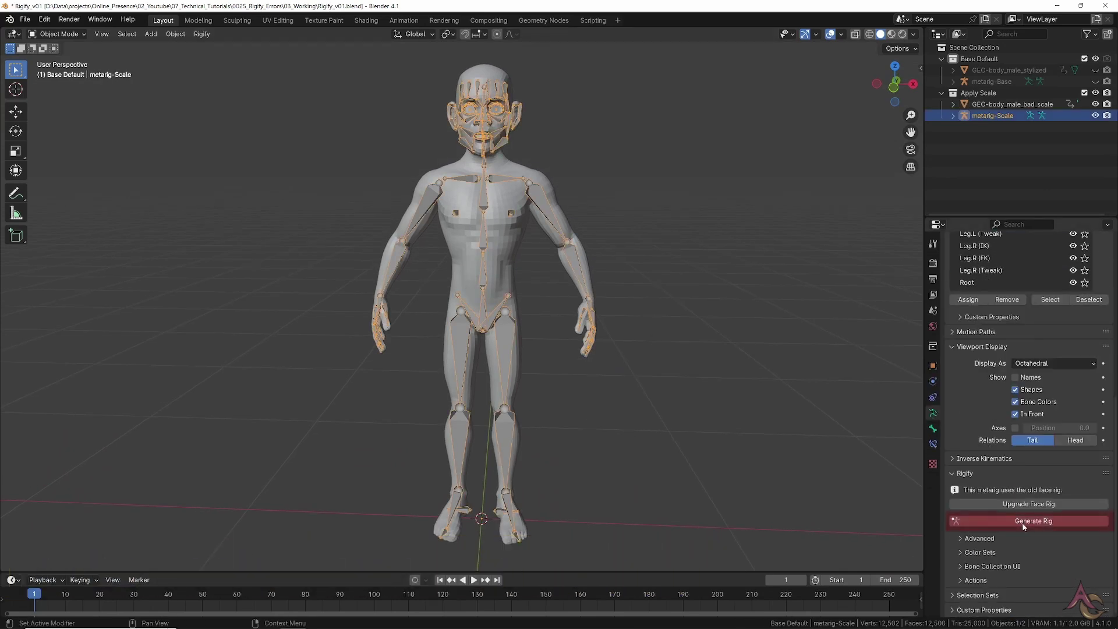
{"action": "left_click", "coordinate": [1024, 522]}
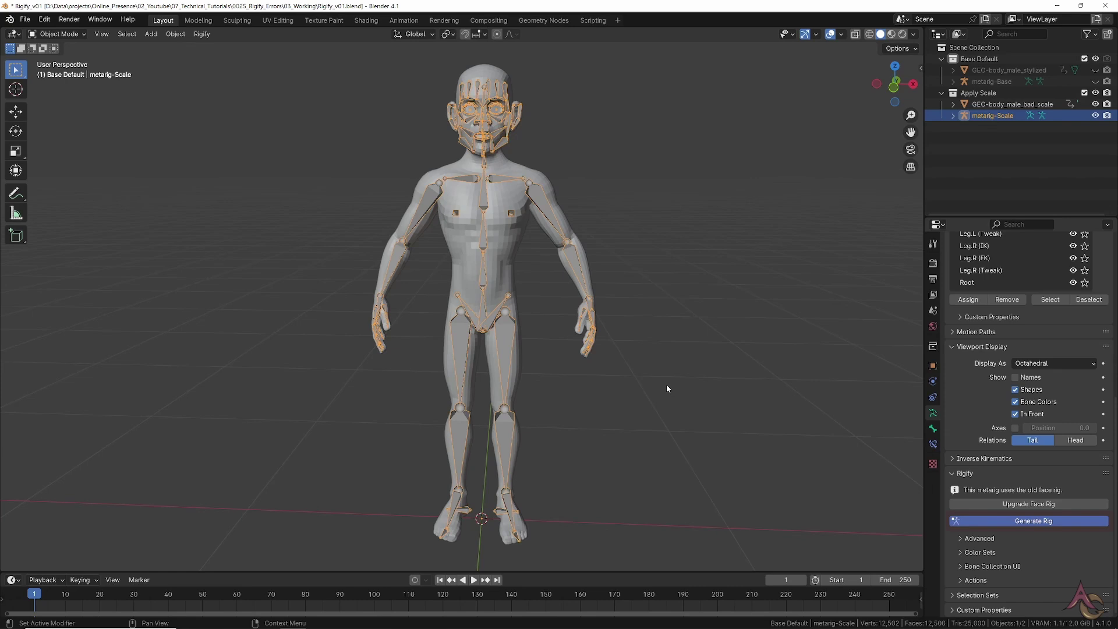
{"action": "middle_click_drag", "start_coordinate": [666, 384], "coordinate": [637, 280]}
{"action": "scroll", "coordinate": [574, 201], "scroll_direction": "up", "scroll_amount": 2}
{"action": "left_click", "coordinate": [638, 280]}
{"action": "left_click", "coordinate": [562, 234]}
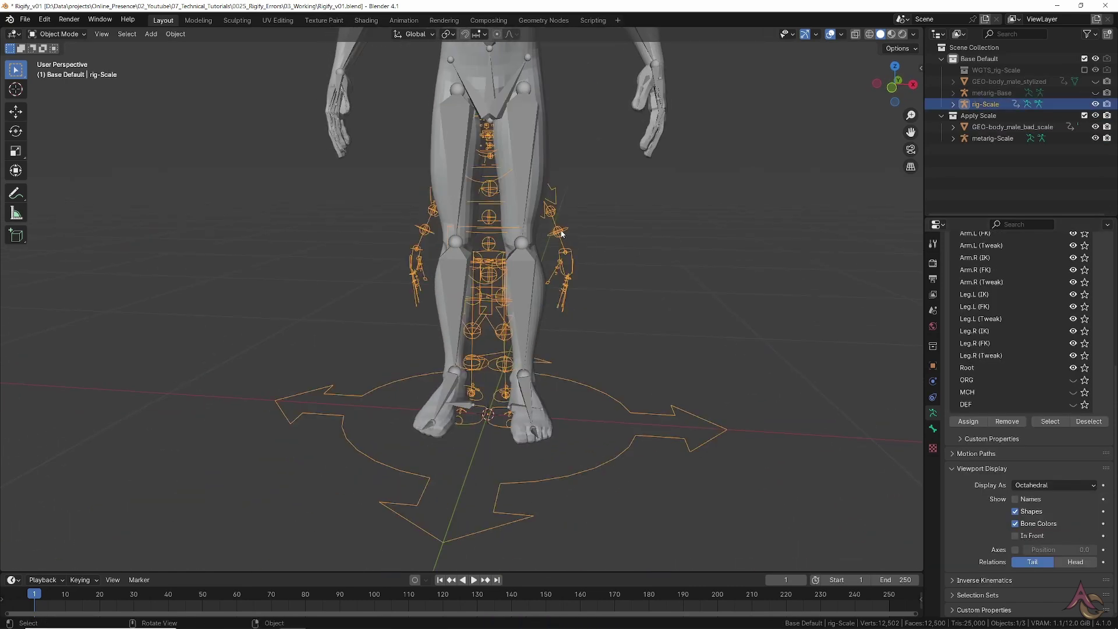
{"action": "scroll", "coordinate": [641, 228], "scroll_direction": "down", "scroll_amount": 2}
{"action": "middle_click_drag", "start_coordinate": [642, 227], "coordinate": [642, 393], "text": "shift"}
{"action": "scroll", "coordinate": [644, 353], "scroll_direction": "down", "scroll_amount": 1}
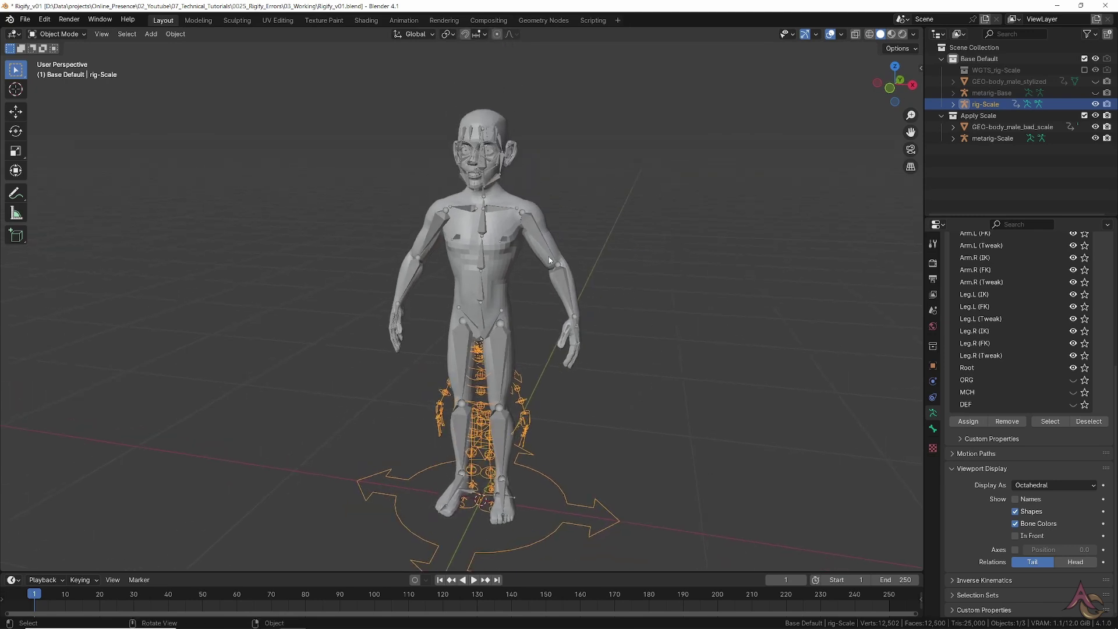
Check the scale values of metarig-Scale and GEO-body_male_bad_scale, and apply the scale to both the mesh and the metarig
{"action": "left_click", "coordinate": [536, 233]}
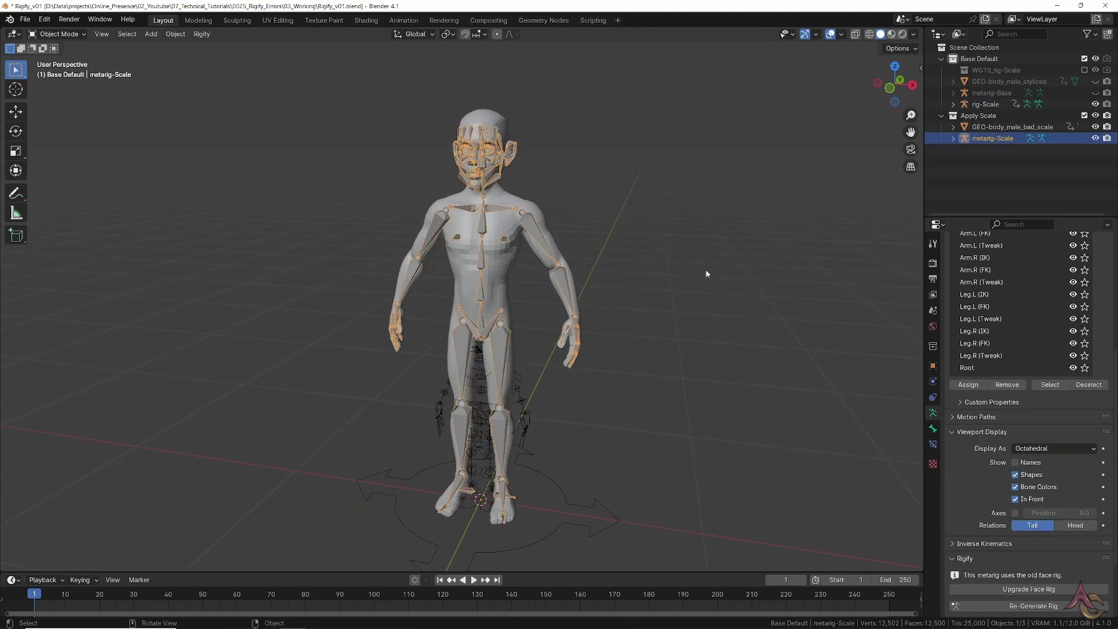
{"action": "key", "text": "n"}
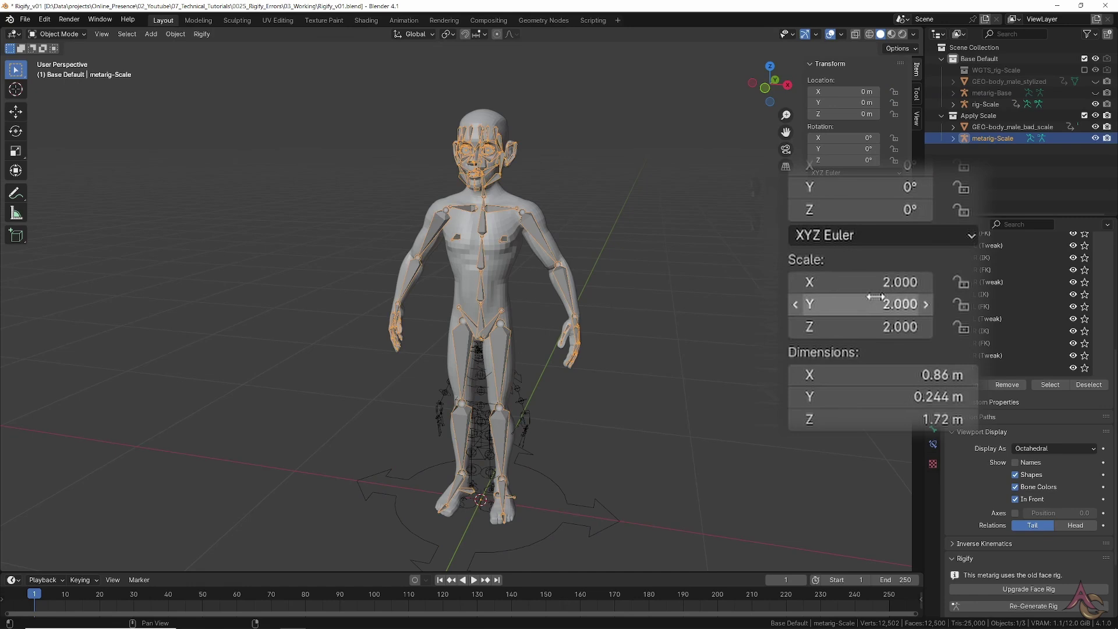
{"action": "left_click", "coordinate": [505, 226]}
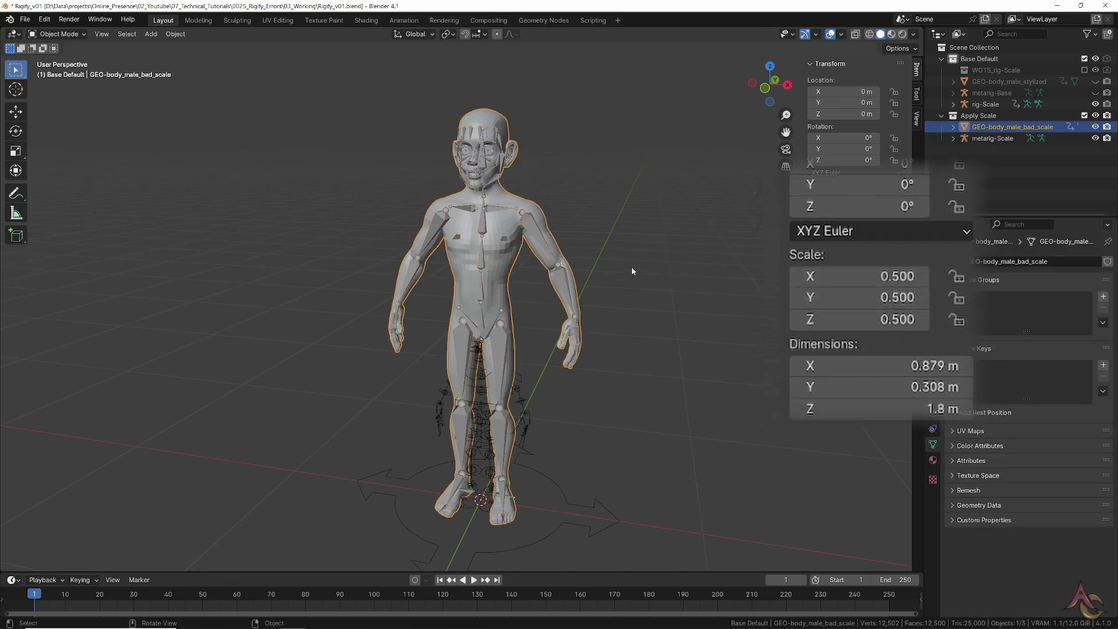
{"action": "key", "text": "ctrl+a"}
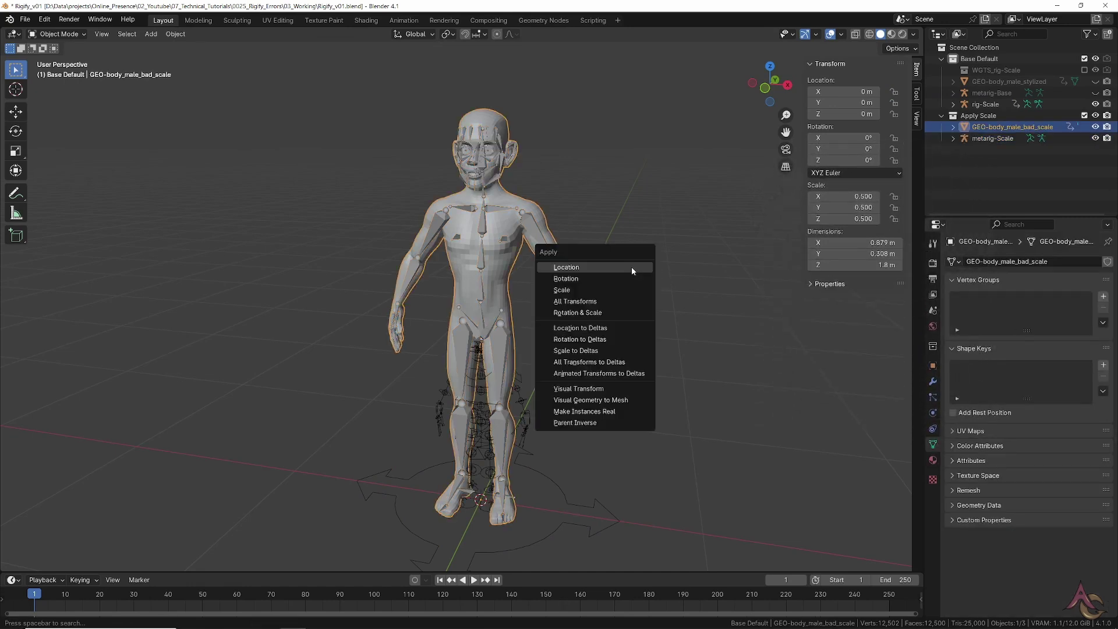
{"action": "left_click", "coordinate": [572, 290]}
{"action": "left_click", "coordinate": [535, 232]}
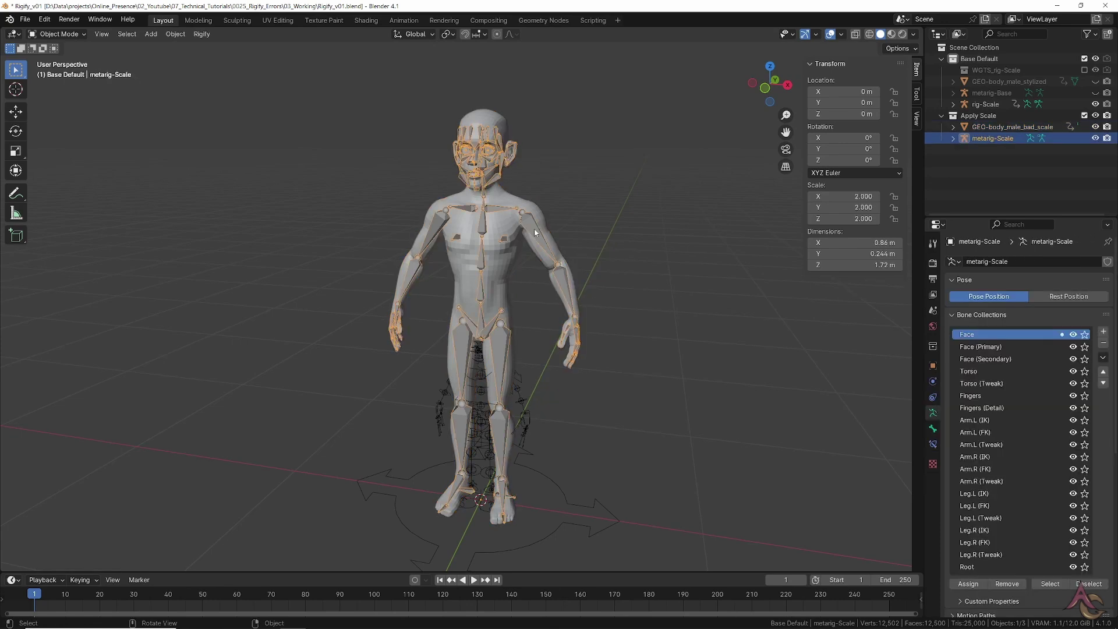
{"action": "key", "text": "ctrl+a"}
{"action": "left_click", "coordinate": [573, 263]}
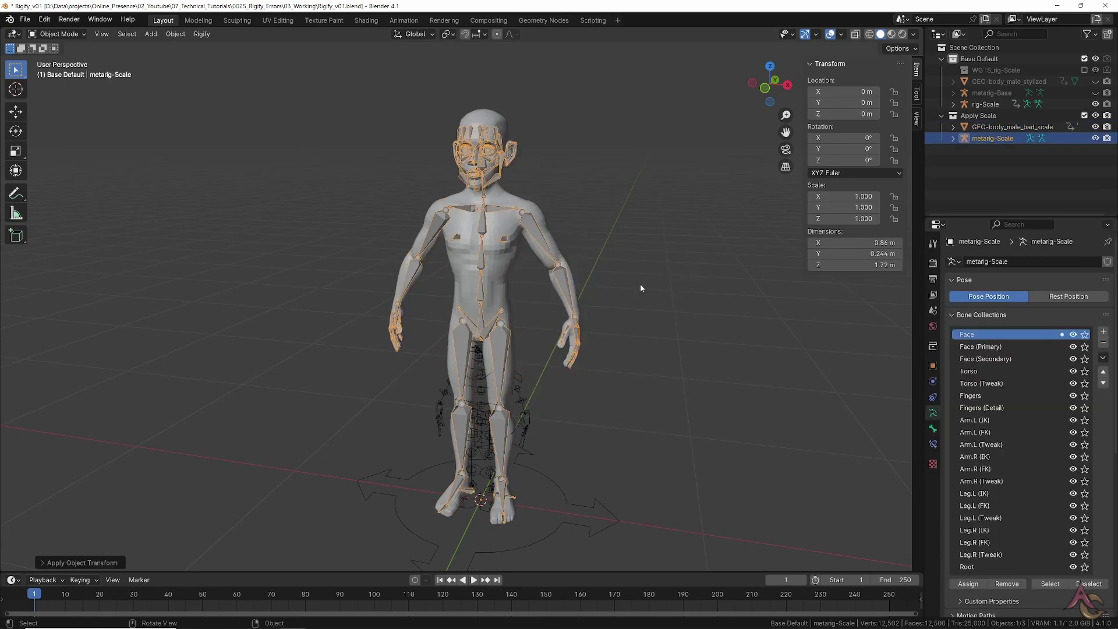
Regenerate the rig from metarig-Scale and hide the metarig
{"action": "scroll", "coordinate": [978, 355], "scroll_direction": "down", "scroll_amount": 10}
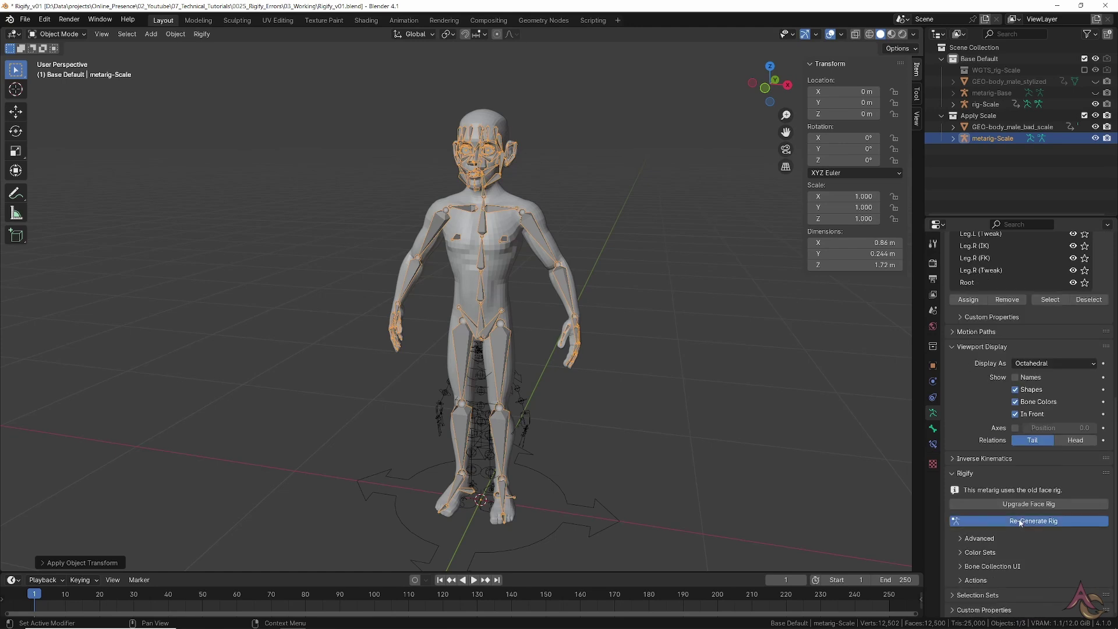
{"action": "left_click", "coordinate": [1021, 521]}
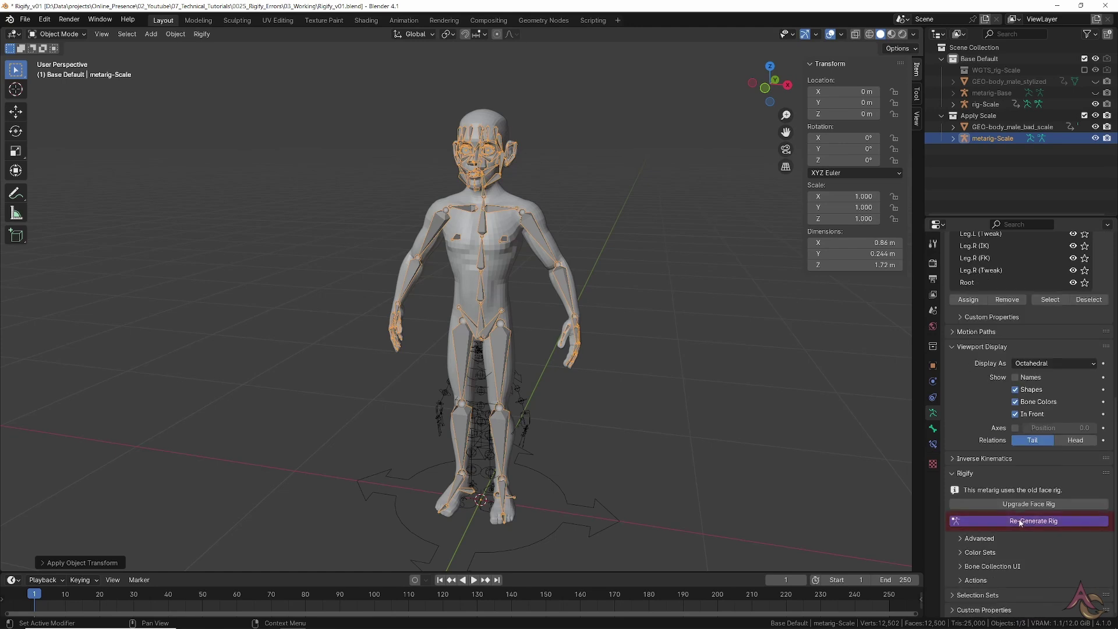
{"action": "left_click", "coordinate": [637, 226]}
{"action": "left_click", "coordinate": [559, 339]}
{"action": "key", "text": "h"}
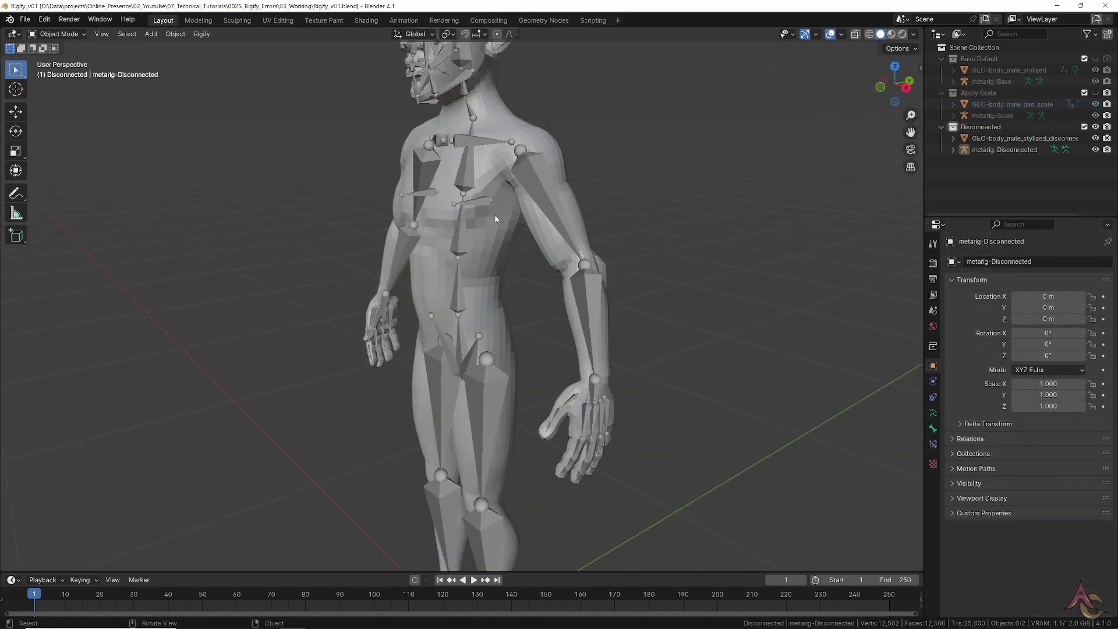
In Edit Mode on metarig-Disconnected, move only the base joint of neck bone spine.004 about 8 mm away from the spine bone below
{"action": "middle_click_drag", "start_coordinate": [466, 326], "coordinate": [367, 304]}
{"action": "scroll", "coordinate": [481, 343], "scroll_direction": "up", "scroll_amount": 8}
{"action": "key", "text": "Tab"}
{"action": "scroll", "coordinate": [480, 344], "scroll_direction": "up", "scroll_amount": 5}
{"action": "mouse_move", "coordinate": [347, 259]}
{"action": "left_mouse_down"}
{"action": "mouse_move", "coordinate": [355, 240]}
{"action": "mouse_move", "coordinate": [322, 229]}
{"action": "mouse_move", "coordinate": [346, 265]}
{"action": "left_mouse_up"}
{"action": "right_click", "coordinate": [346, 265]}
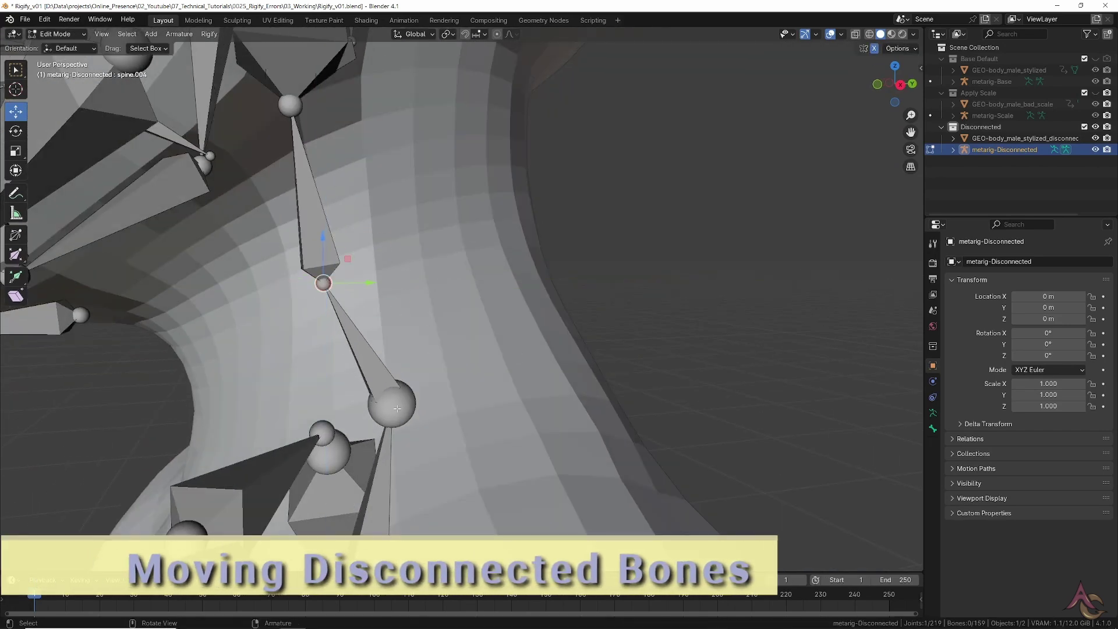
{"action": "left_click_drag", "start_coordinate": [401, 405], "coordinate": [403, 361]}
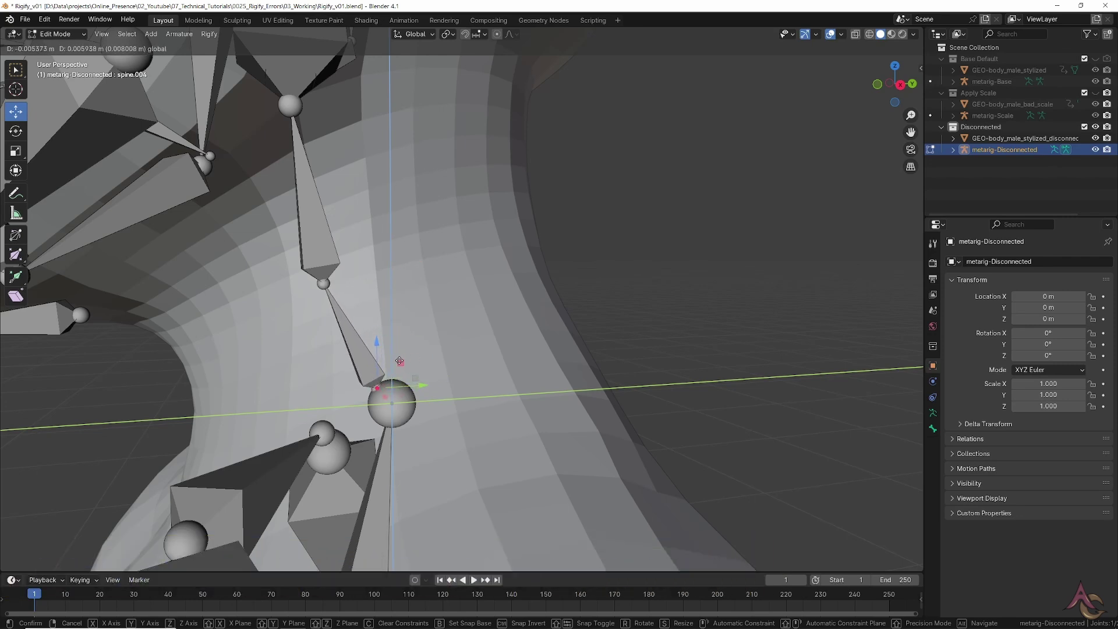
{"action": "left_click_drag", "start_coordinate": [401, 360], "coordinate": [402, 361]}
Return to Object Mode and try to generate a rig from metarig-Disconnected with the neck bone out of place
{"action": "key", "text": "Tab"}
{"action": "scroll", "coordinate": [404, 359], "scroll_direction": "down", "scroll_amount": 6}
{"action": "middle_click_drag", "start_coordinate": [404, 360], "coordinate": [457, 374]}
{"action": "left_click", "coordinate": [933, 414]}
{"action": "scroll", "coordinate": [1017, 466], "scroll_direction": "down", "scroll_amount": 10}
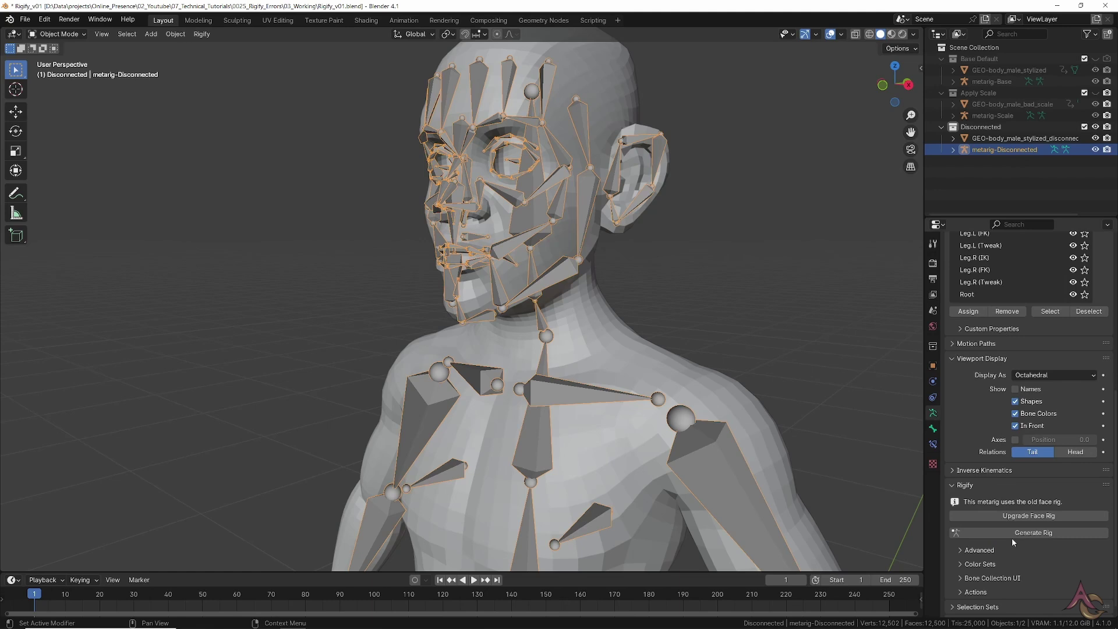
{"action": "left_click", "coordinate": [1017, 536]}
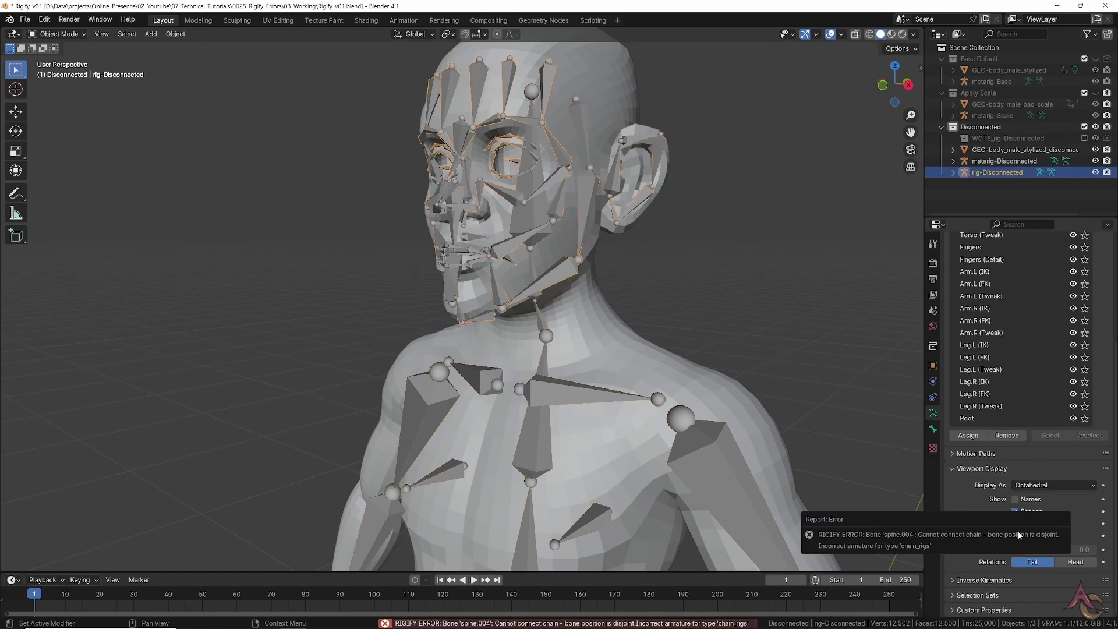
{"action": "scroll", "coordinate": [613, 363], "scroll_direction": "down", "scroll_amount": 5}
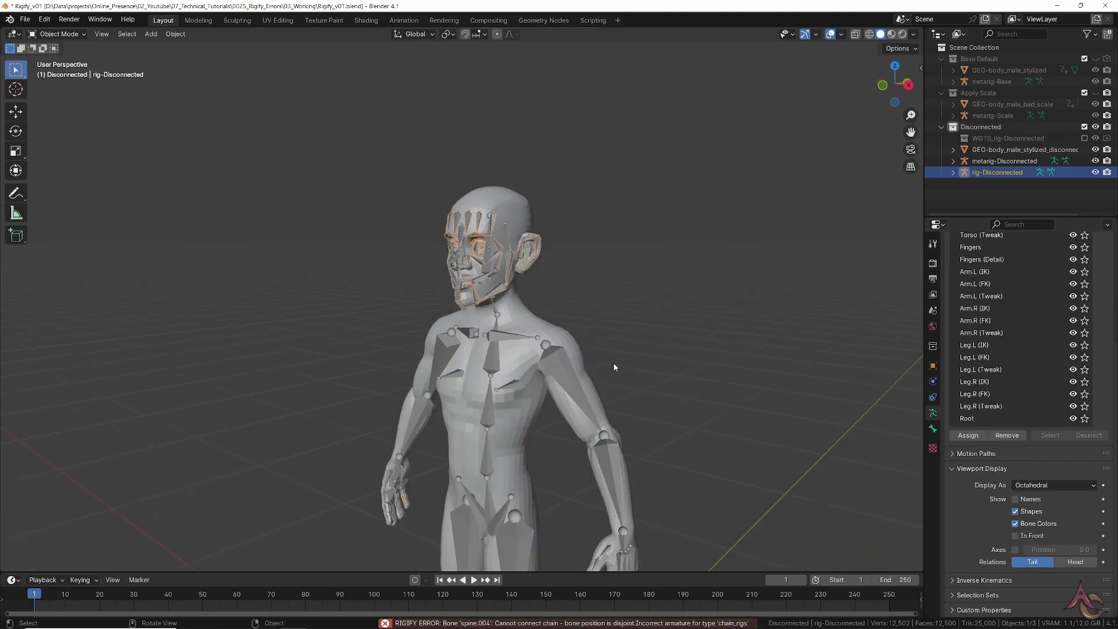
{"action": "mouse_move", "coordinate": [613, 362]}
{"action": "middle_mouse_down"}
{"action": "mouse_move", "coordinate": [574, 390]}
{"action": "mouse_move", "coordinate": [594, 356]}
{"action": "middle_mouse_up"}
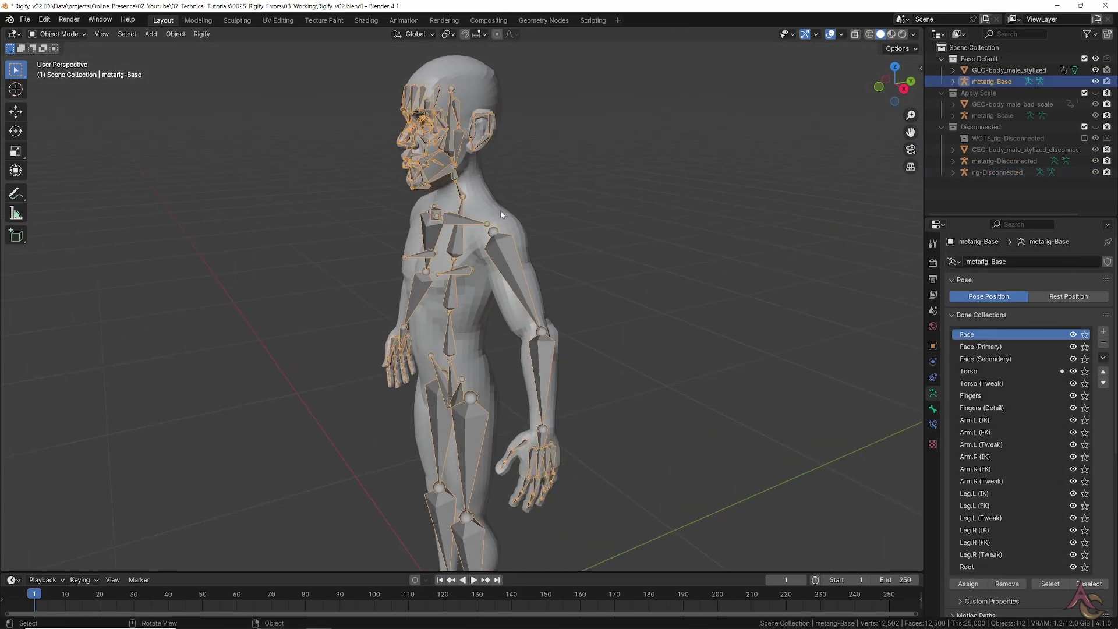
In the Rigify_v02 file, edit metarig-Base, select both overlapping joints at the base of the neck, and move them together
{"action": "scroll", "coordinate": [500, 211], "scroll_direction": "up", "scroll_amount": 4}
{"action": "middle_click_drag", "start_coordinate": [500, 212], "coordinate": [485, 416], "text": "shift"}
{"action": "scroll", "coordinate": [508, 382], "scroll_direction": "up", "scroll_amount": 4}
{"action": "middle_click_drag", "start_coordinate": [526, 374], "coordinate": [511, 367]}
{"action": "key", "text": "Tab"}
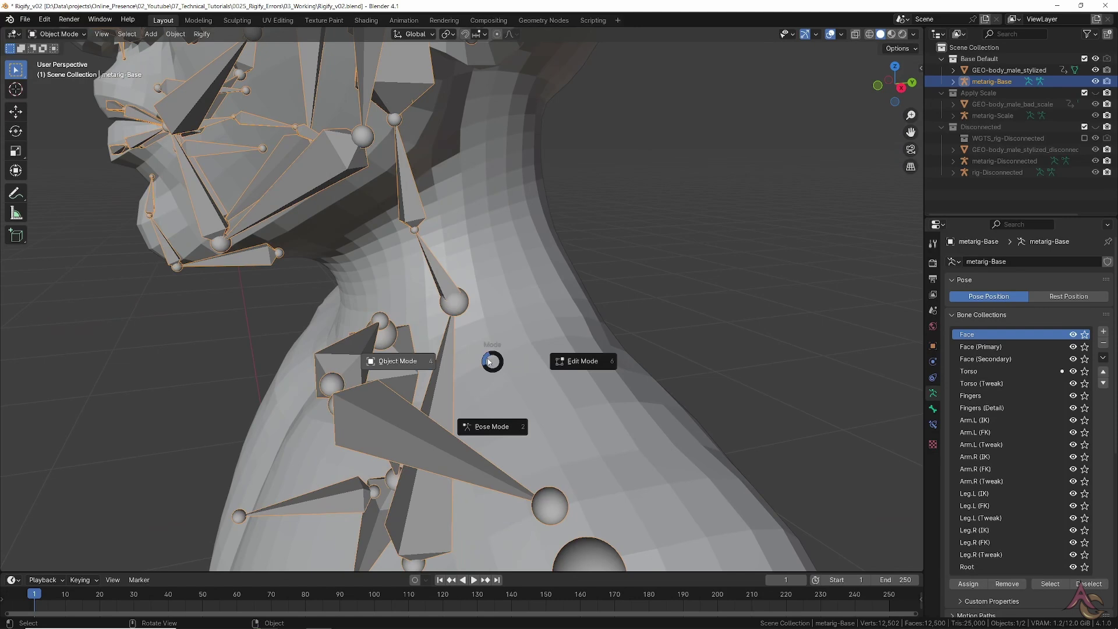
{"action": "left_click", "coordinate": [583, 361]}
{"action": "middle_click_drag", "start_coordinate": [601, 359], "coordinate": [575, 377]}
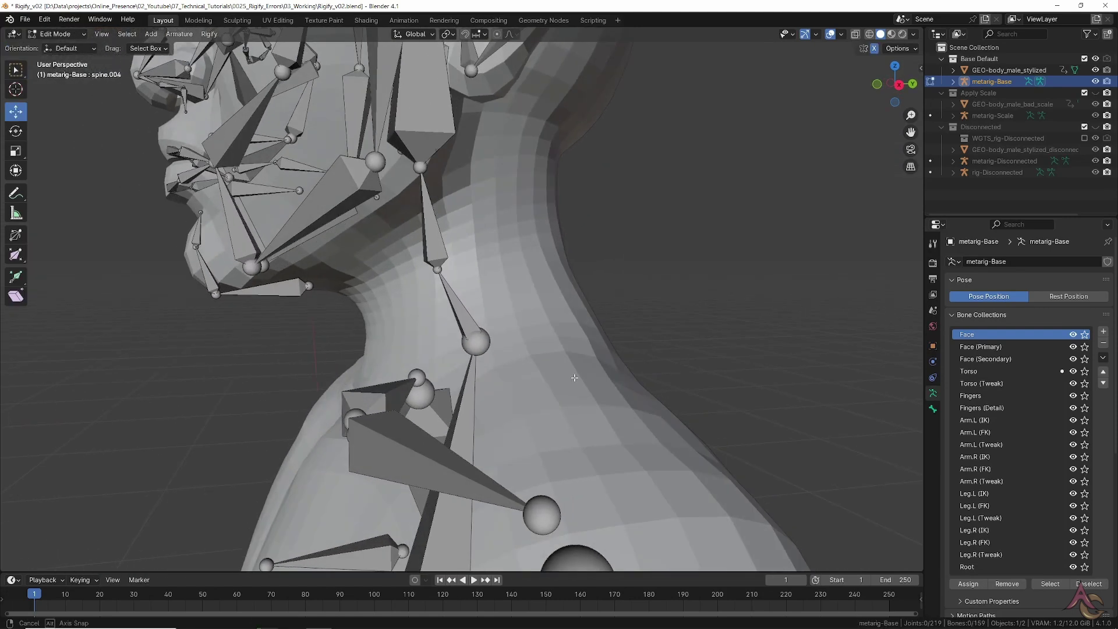
{"action": "key", "text": "b"}
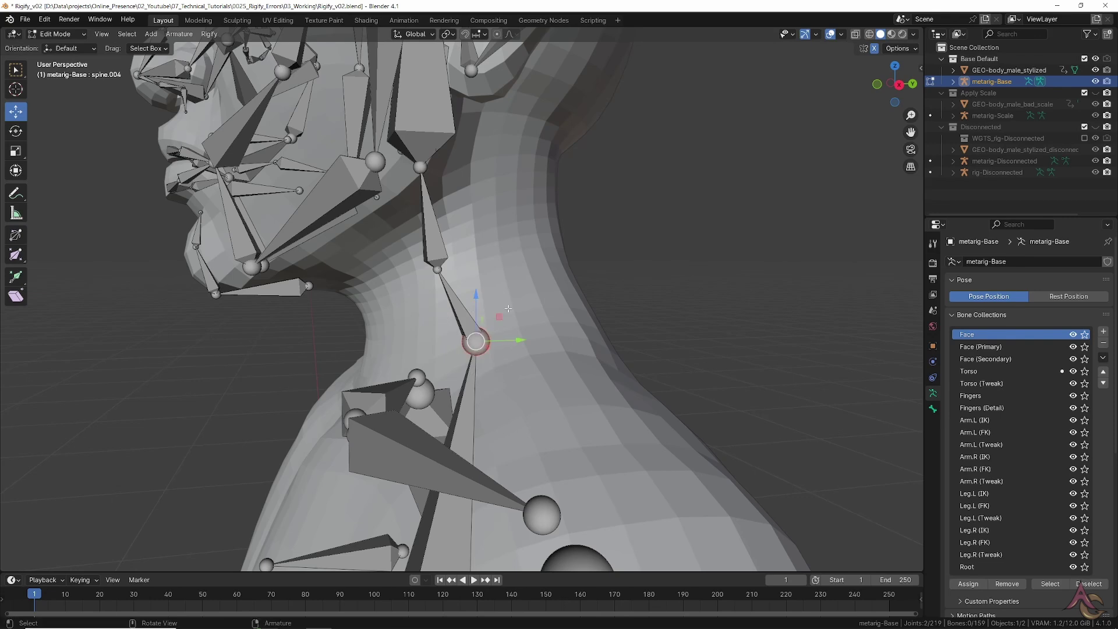
{"action": "mouse_move", "coordinate": [499, 316]}
{"action": "left_mouse_down"}
{"action": "mouse_move", "coordinate": [510, 291]}
{"action": "mouse_move", "coordinate": [493, 344]}
{"action": "mouse_move", "coordinate": [512, 294]}
{"action": "mouse_move", "coordinate": [493, 314]}
{"action": "mouse_move", "coordinate": [514, 325]}
{"action": "mouse_move", "coordinate": [509, 309]}
{"action": "mouse_move", "coordinate": [503, 318]}
{"action": "left_mouse_up"}
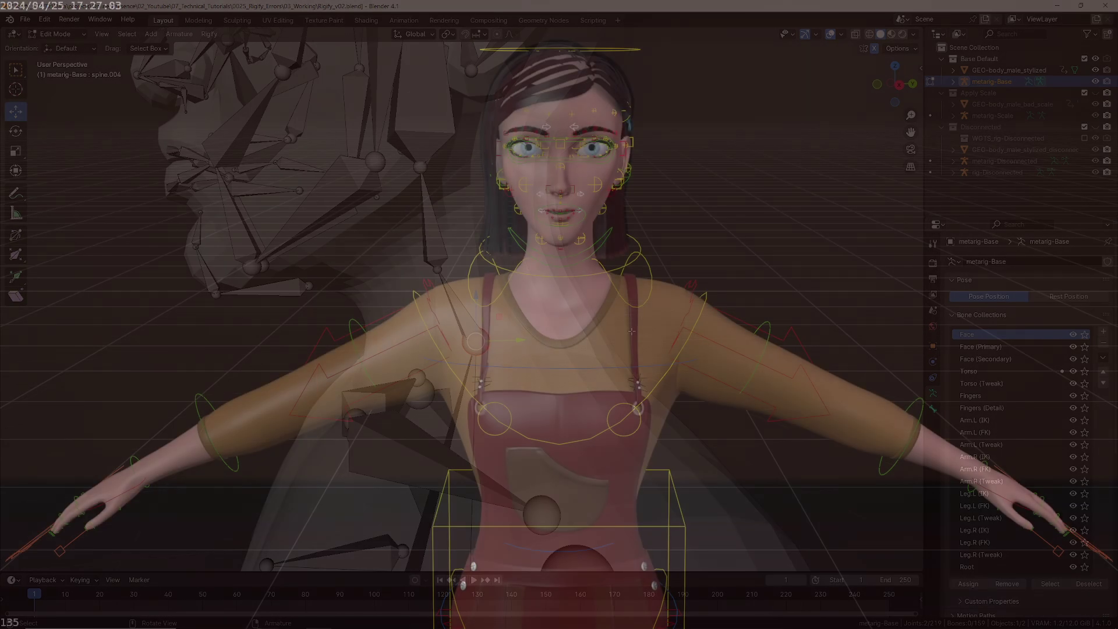